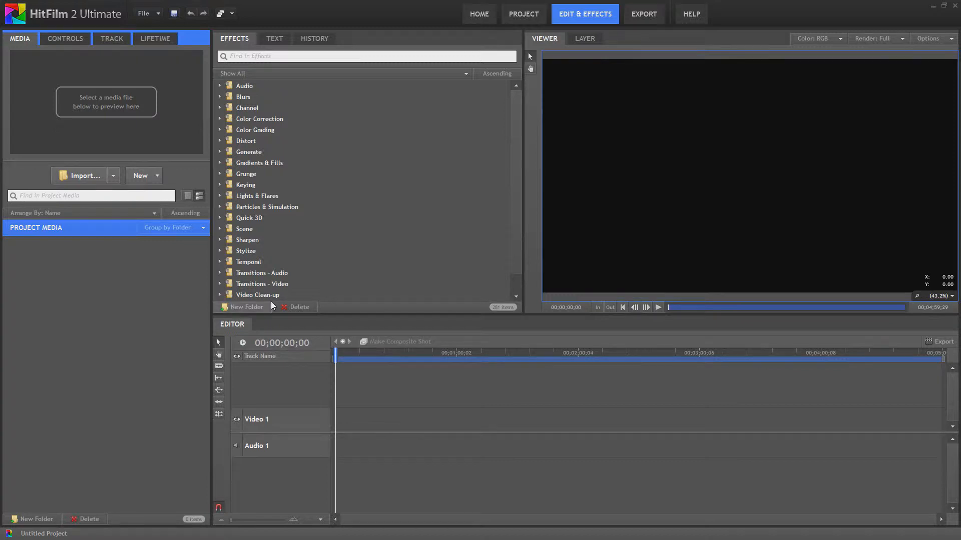
- Create a new composite shot named Shot_Container
{"action": "left_click", "coordinate": [155, 177]}
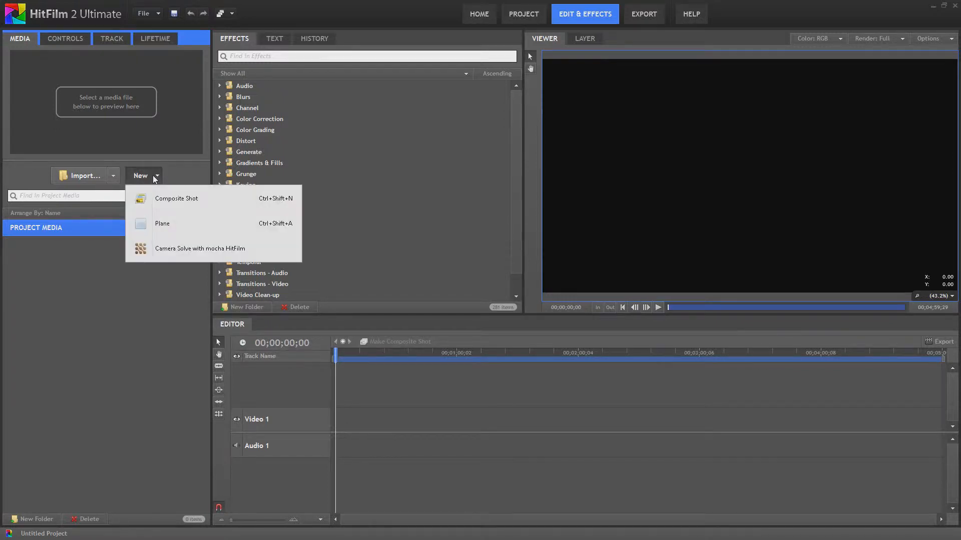
{"action": "left_click", "coordinate": [175, 198]}
{"action": "type", "text": "Sh"}
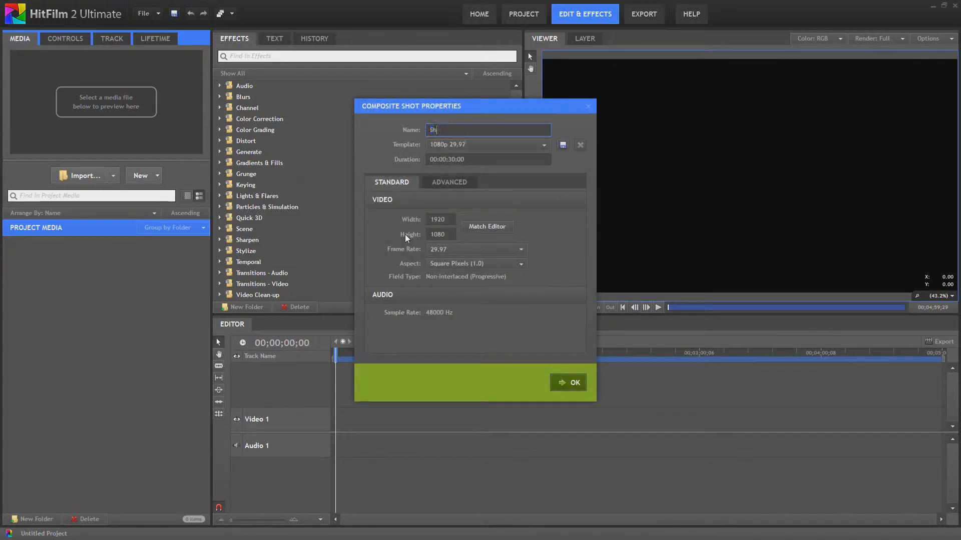
{"action": "type", "text": "ot_Conationer"}
{"action": "key", "text": "BackSpace"}
{"action": "key", "text": "BackSpace"}
{"action": "key", "text": "BackSpace"}
{"action": "key", "text": "BackSpace"}
{"action": "key", "text": "BackSpace"}
{"action": "key", "text": "BackSpace"}
{"action": "key", "text": "BackSpace"}
{"action": "type", "text": "tainer"}
{"action": "key", "text": "Return"}
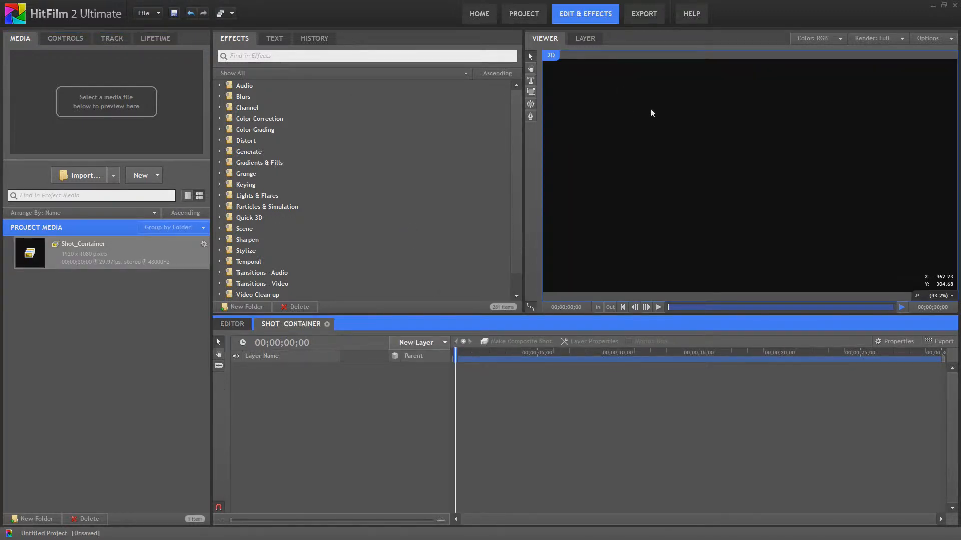
- Add a new plane layer named Line_Color to the composite shot
{"action": "left_click", "coordinate": [432, 344]}
{"action": "left_click", "coordinate": [482, 364]}
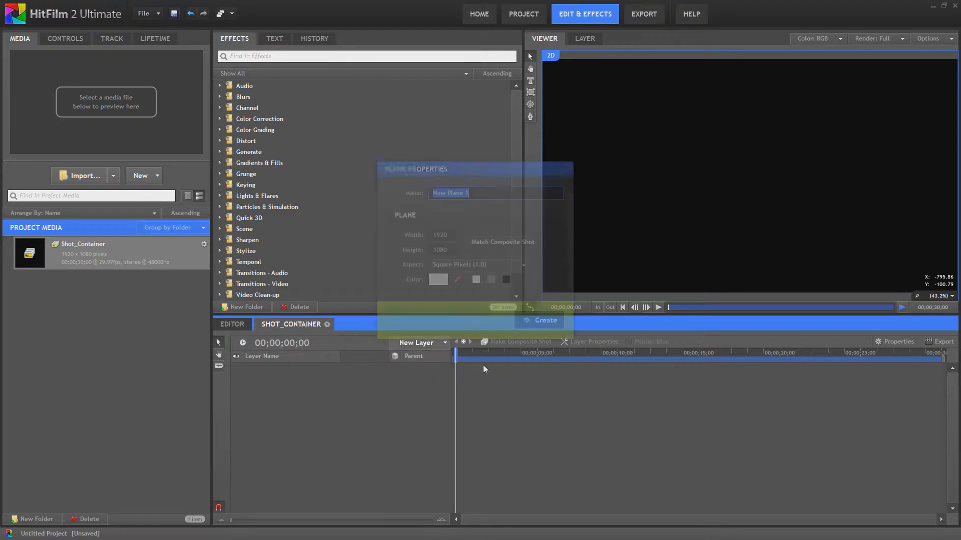
{"action": "type", "text": "Li"}
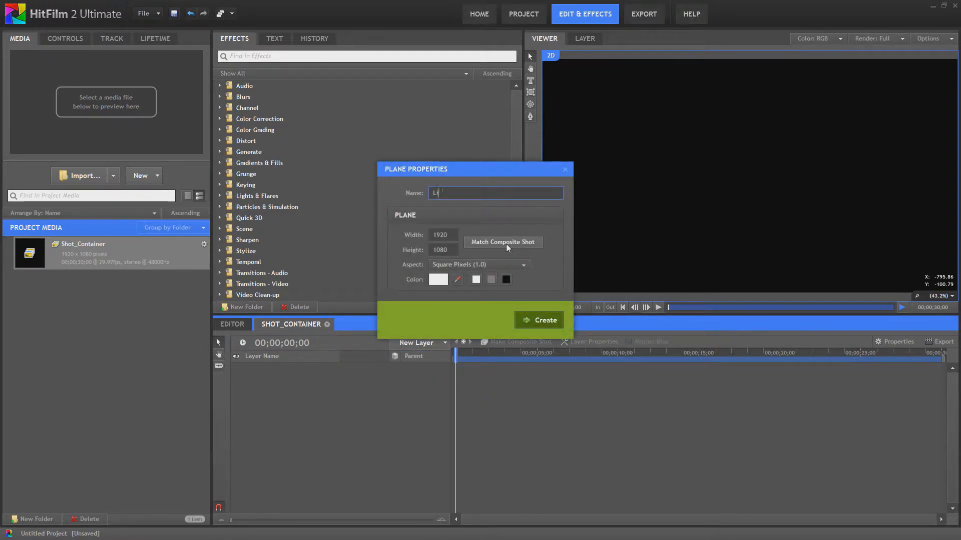
{"action": "type", "text": "ne_Color"}
{"action": "key", "text": "Return"}
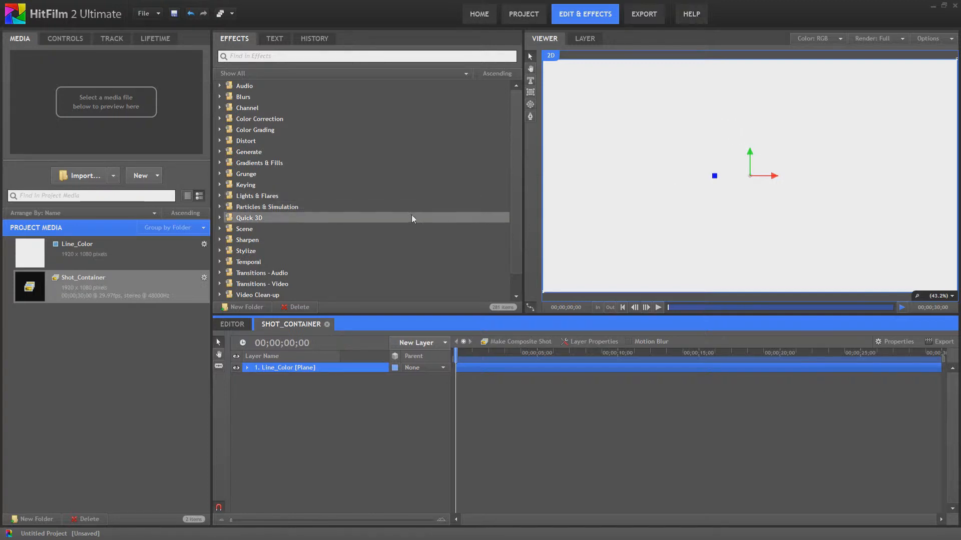
- Apply the Atomic Particle effect from Particles & Simulation to the Line_Color plane layer
{"action": "left_click", "coordinate": [220, 207]}
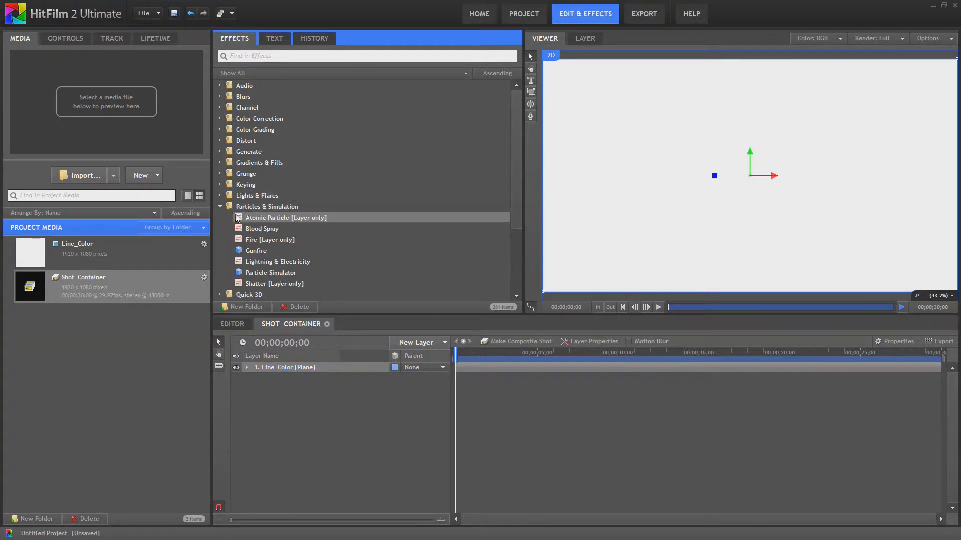
{"action": "left_click", "coordinate": [255, 222]}
{"action": "left_click_drag", "start_coordinate": [256, 221], "coordinate": [290, 370]}
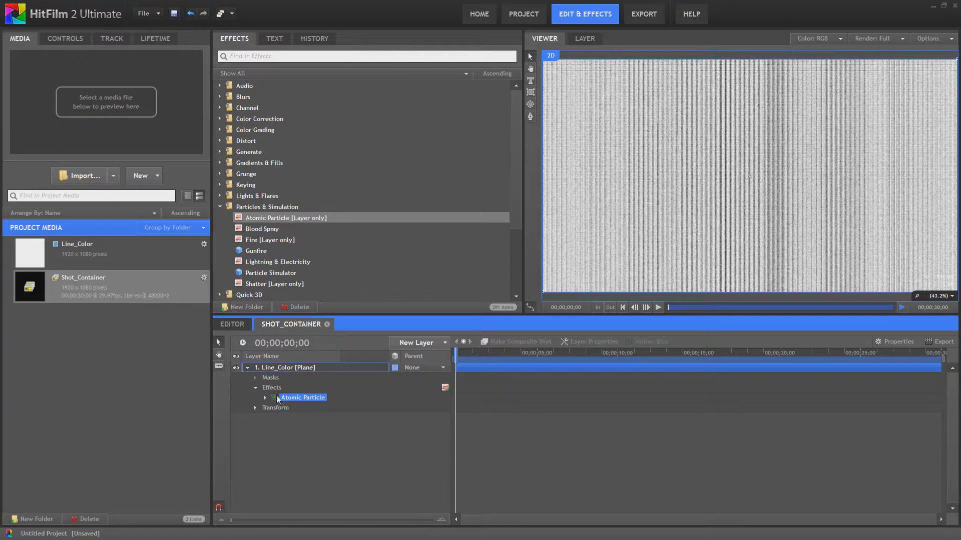
- Set the Atomic Particle's number of particles to 64 on X and 1024 on Y
{"action": "double_click", "coordinate": [302, 397]}
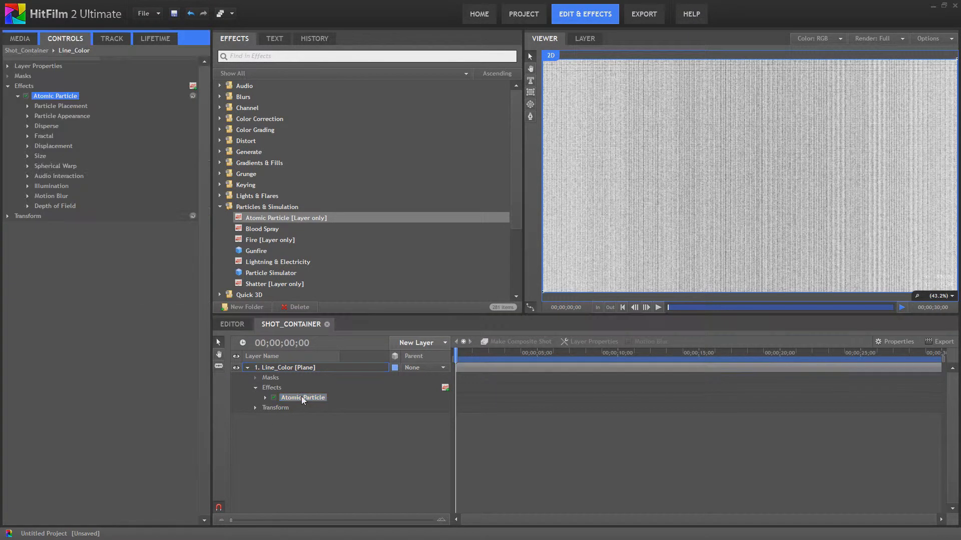
{"action": "left_click", "coordinate": [28, 106]}
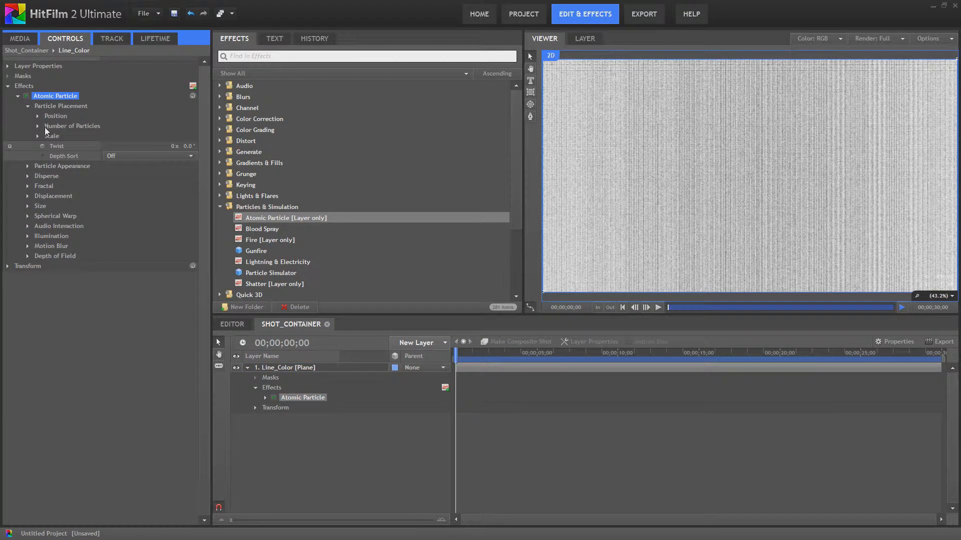
{"action": "left_click", "coordinate": [37, 117]}
{"action": "left_click", "coordinate": [37, 117]}
{"action": "left_click", "coordinate": [38, 126]}
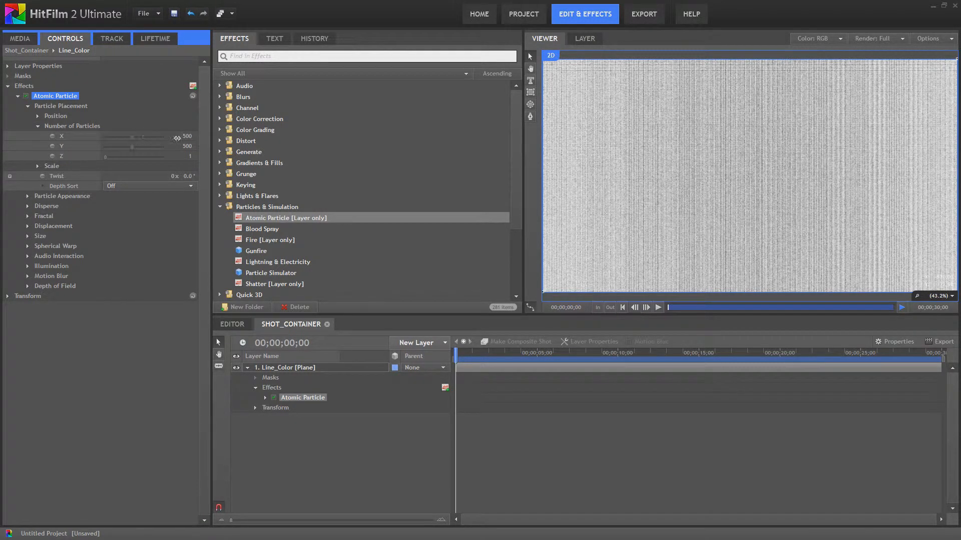
{"action": "left_click", "coordinate": [186, 136]}
{"action": "type", "text": "64"}
{"action": "key", "text": "Return"}
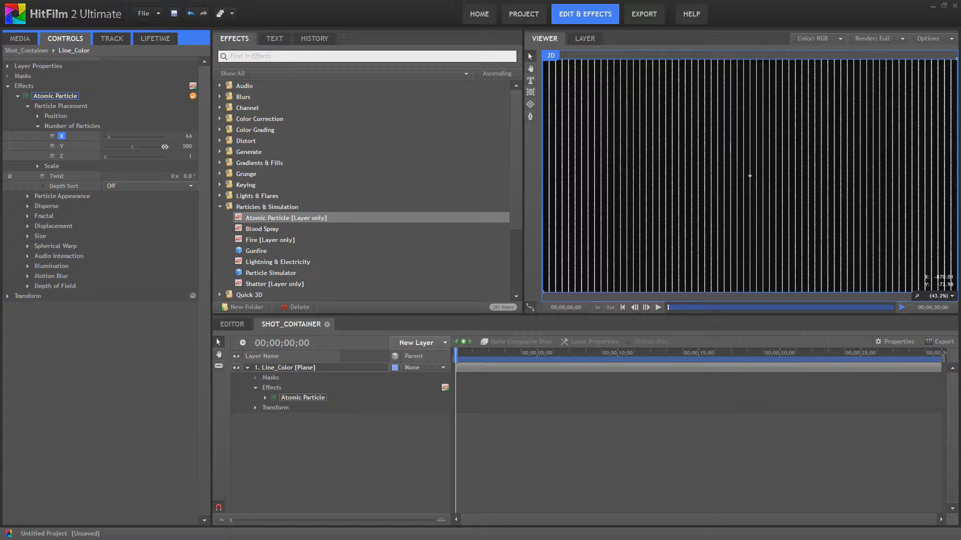
{"action": "left_click_drag", "start_coordinate": [130, 146], "coordinate": [212, 146]}
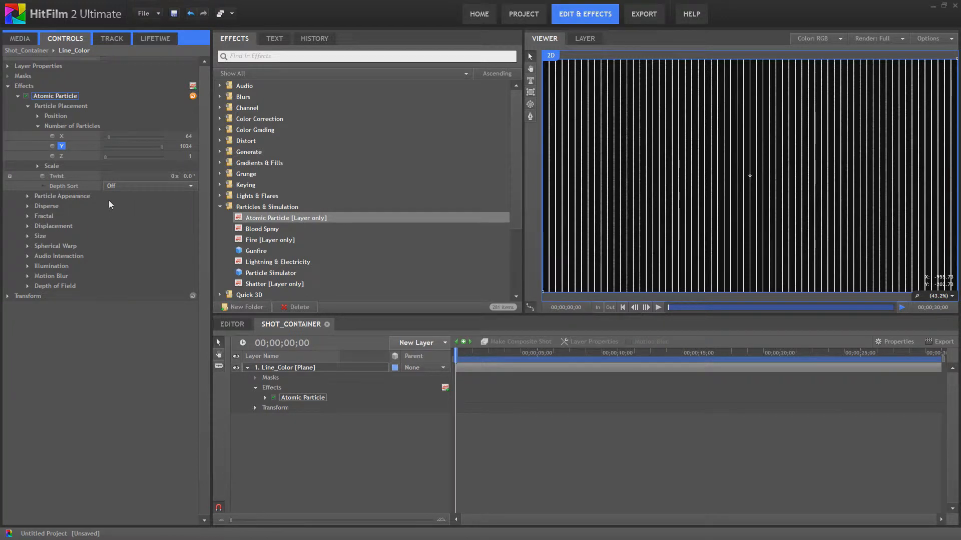
- Set the particle appearance Size Random and Opacity Random both to 0
{"action": "left_click", "coordinate": [27, 196]}
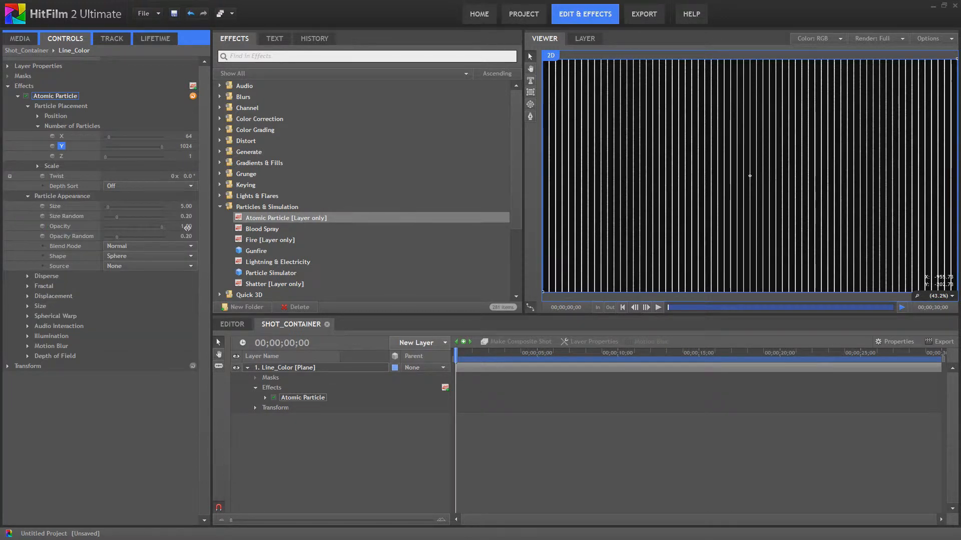
{"action": "left_click", "coordinate": [185, 217]}
{"action": "type", "text": "0"}
{"action": "left_click", "coordinate": [188, 237]}
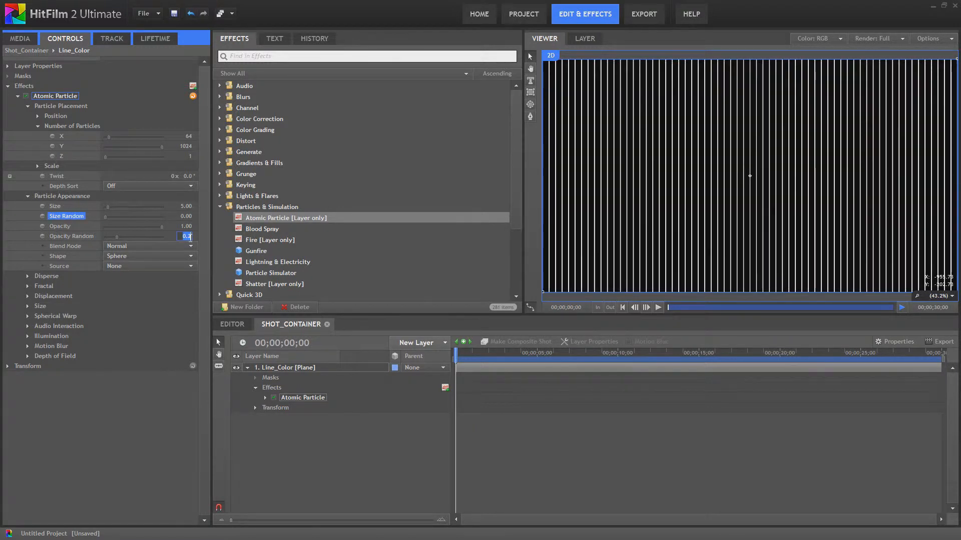
{"action": "type", "text": "0"}
{"action": "key", "text": "Return"}
{"action": "left_click", "coordinate": [27, 196]}
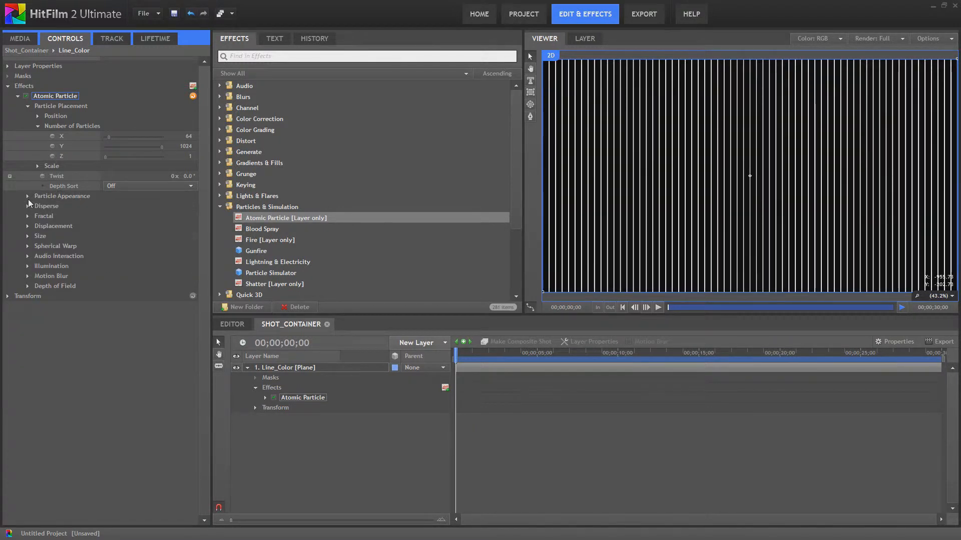
- Apply the Polar Warp effect from the Warp category to the Line_Color layer
{"action": "left_click", "coordinate": [38, 166]}
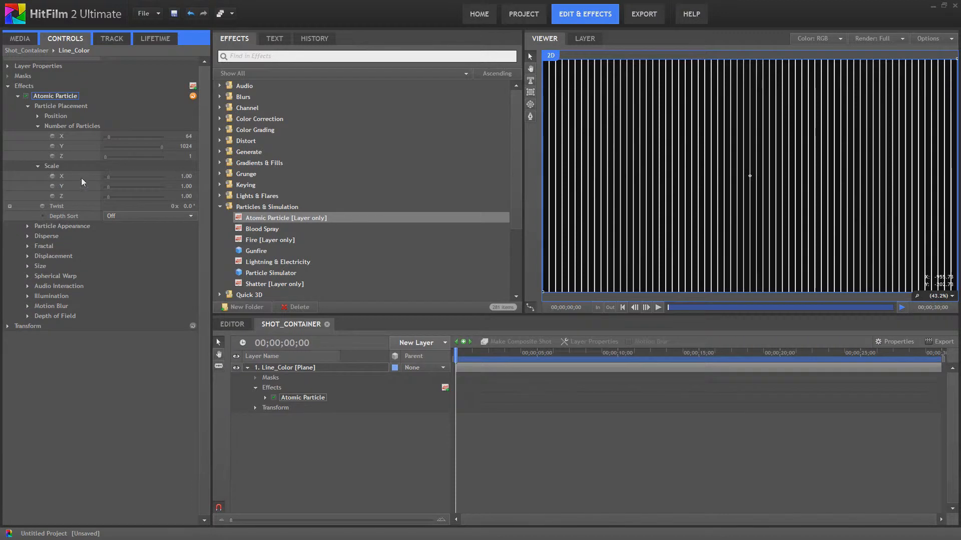
{"action": "scroll", "coordinate": [273, 250], "scroll_direction": "down", "scroll_amount": 3}
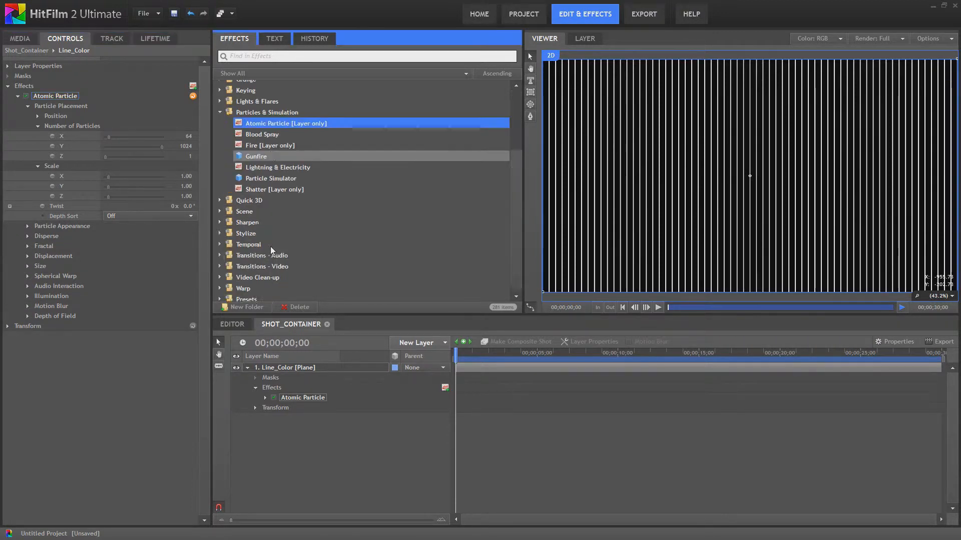
{"action": "left_click", "coordinate": [220, 289]}
{"action": "scroll", "coordinate": [315, 256], "scroll_direction": "down", "scroll_amount": 3}
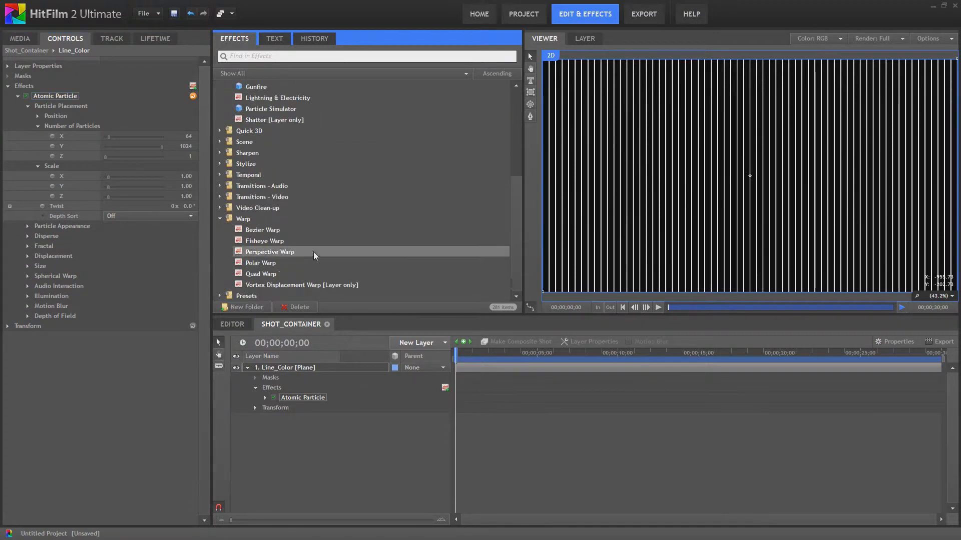
{"action": "left_click_drag", "start_coordinate": [270, 263], "coordinate": [308, 406]}
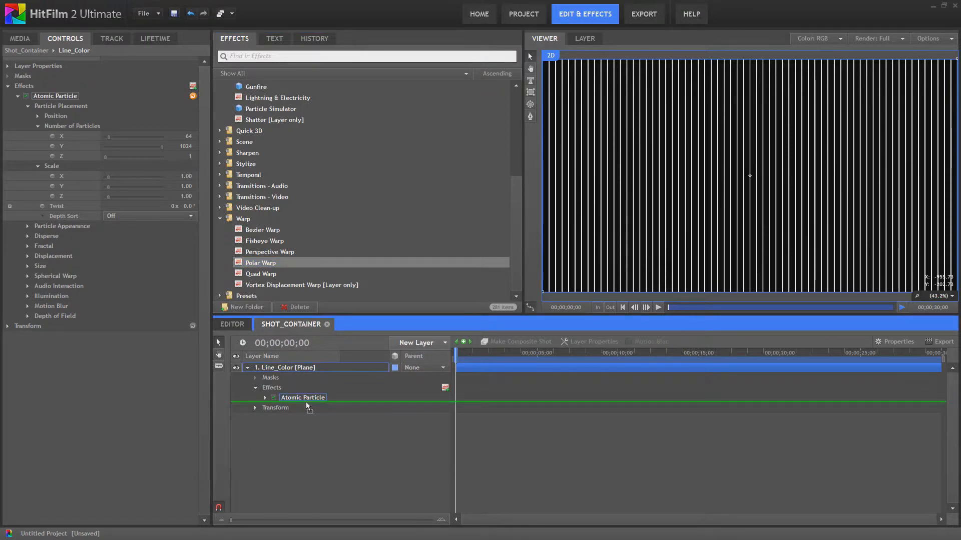
{"action": "left_click_drag", "start_coordinate": [307, 406], "coordinate": [308, 406]}
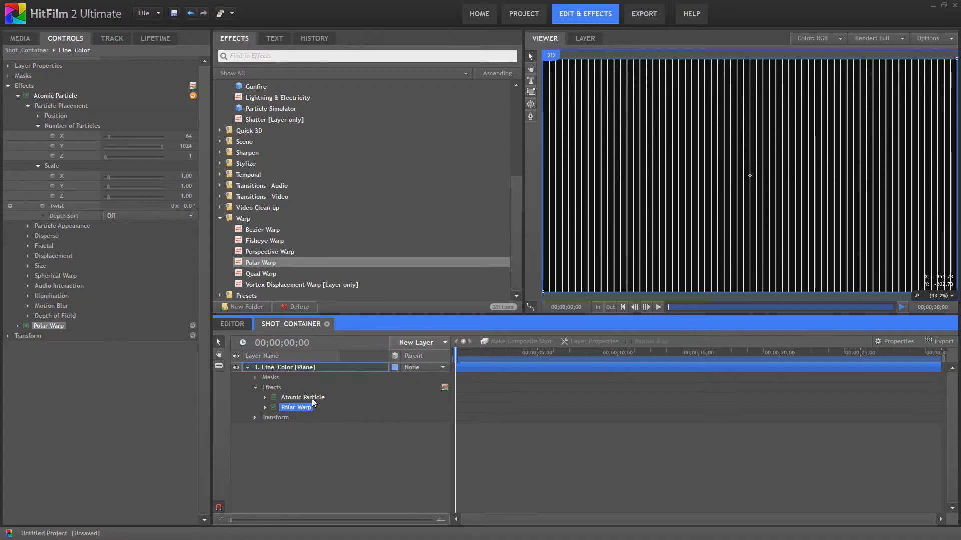
- Set the Polar Warp's start radius to about 379 and end radius to about 420
{"action": "double_click", "coordinate": [281, 409]}
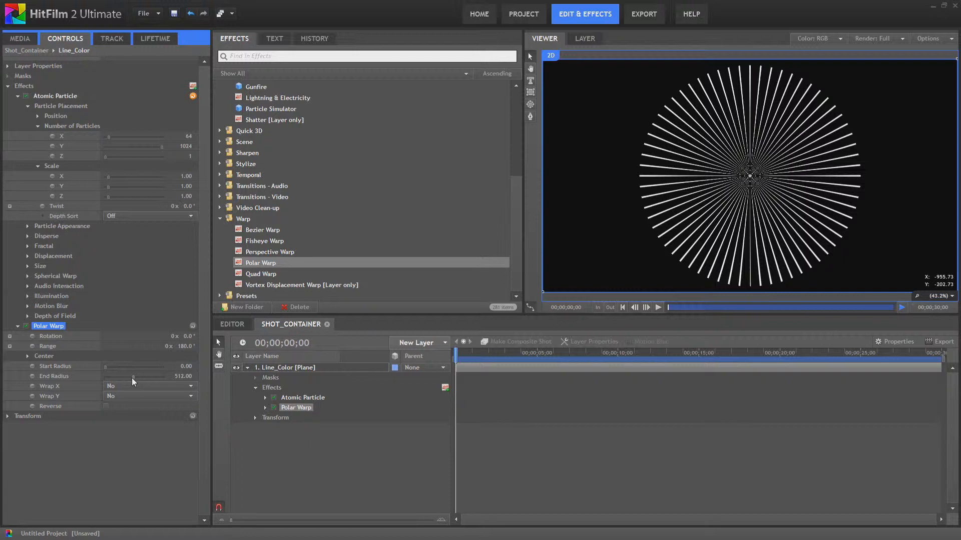
{"action": "left_click_drag", "start_coordinate": [105, 369], "coordinate": [127, 377]}
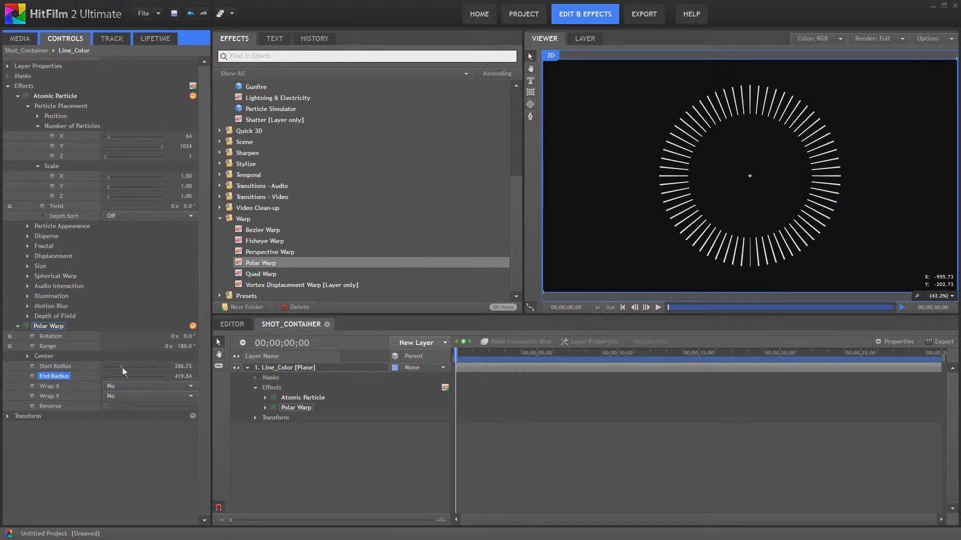
{"action": "left_click_drag", "start_coordinate": [118, 365], "coordinate": [126, 371]}
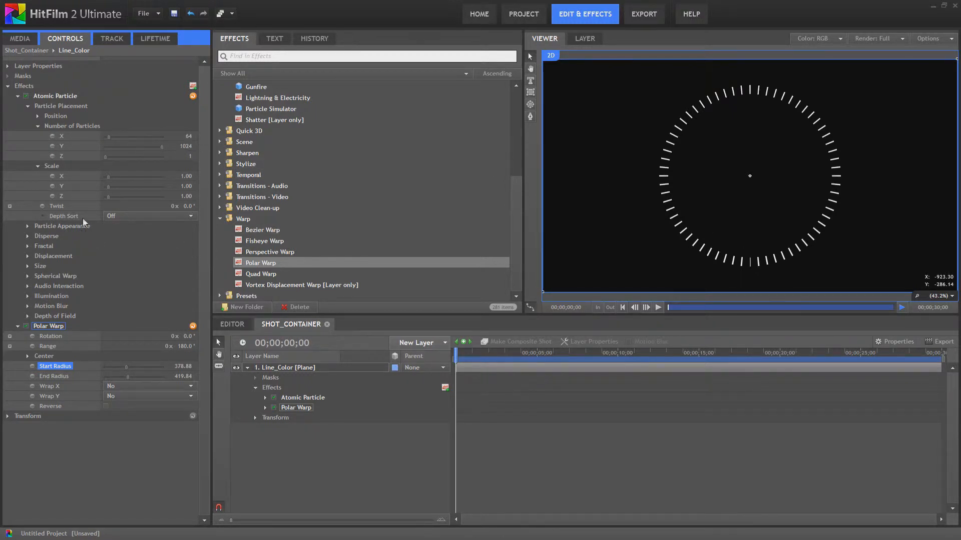
- Set the Atomic Particle's scale X to 2 and collapse the particle settings
{"action": "left_click", "coordinate": [188, 176]}
{"action": "type", "text": "2"}
{"action": "key", "text": "Return"}
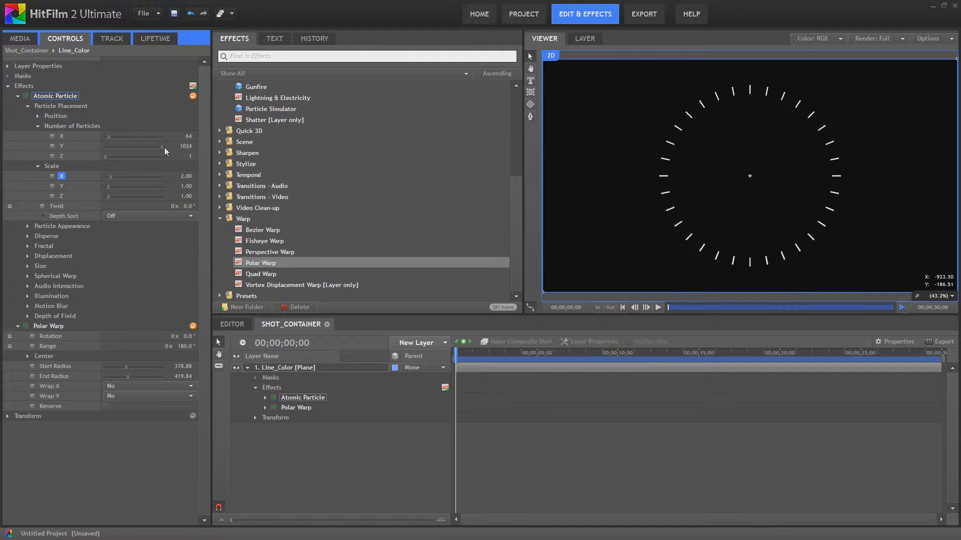
{"action": "left_click", "coordinate": [36, 126]}
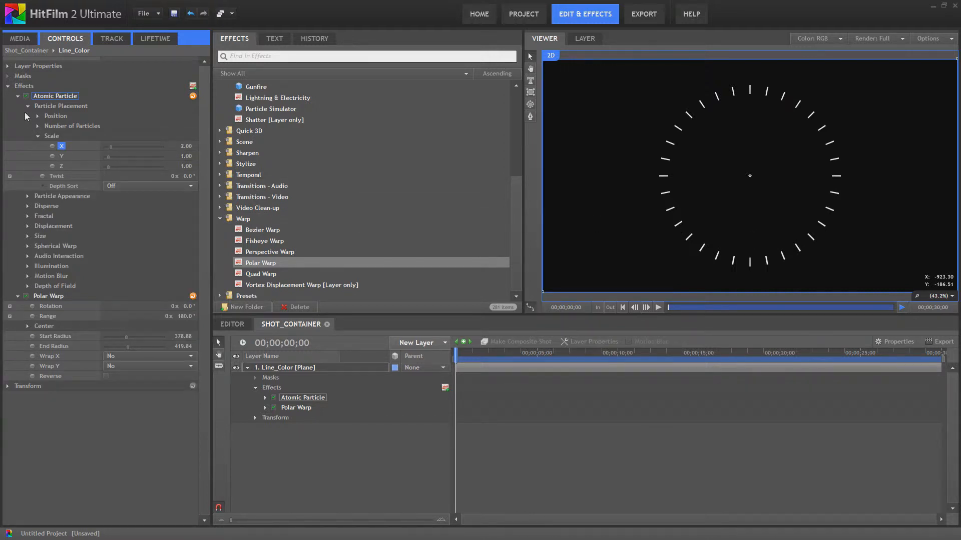
{"action": "left_click", "coordinate": [28, 106]}
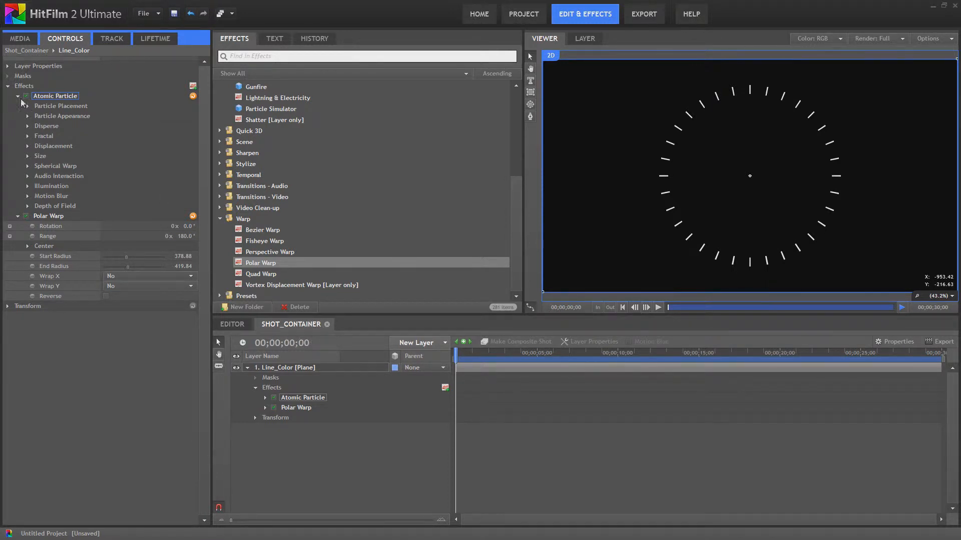
- Rename the Shot_Container composite shot as Radial_lines_Small
{"action": "left_click", "coordinate": [21, 39]}
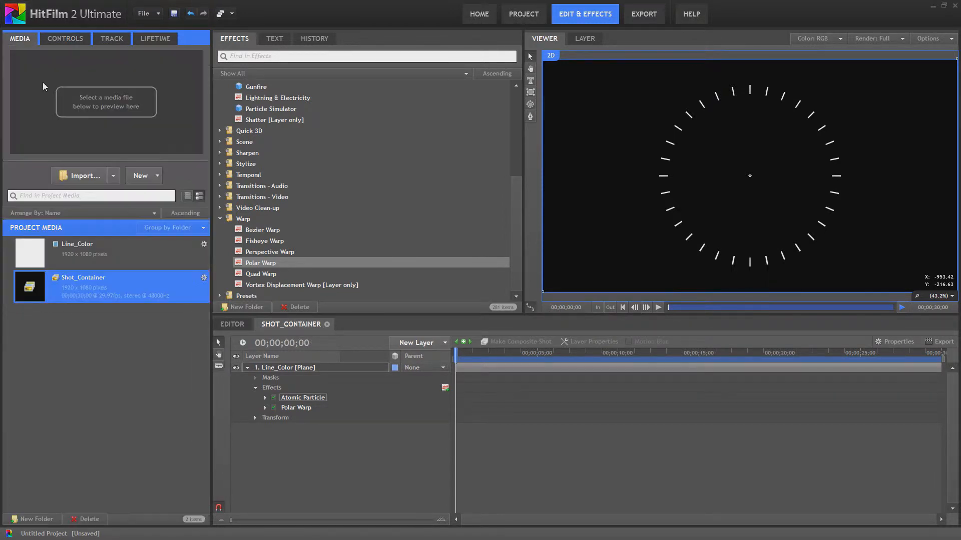
{"action": "right_click", "coordinate": [90, 281]}
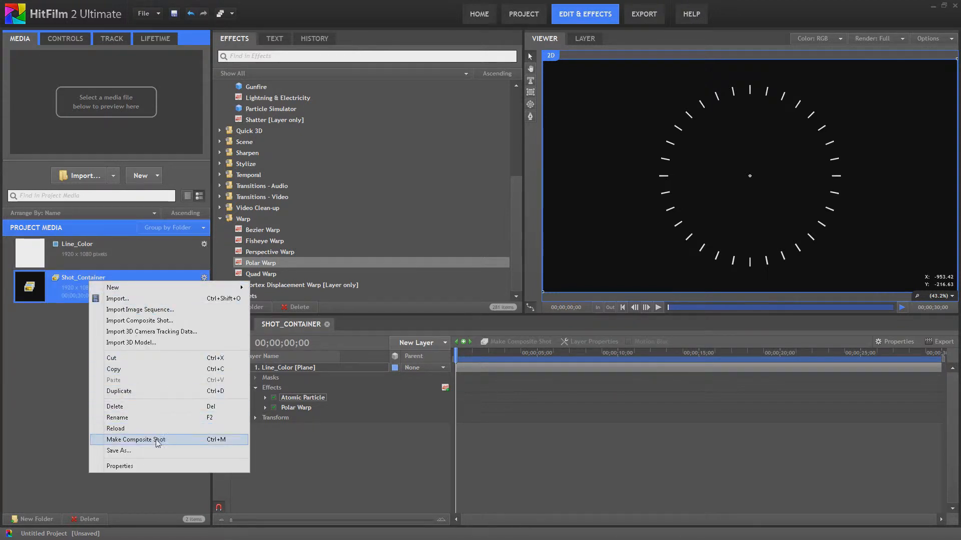
{"action": "left_click", "coordinate": [155, 419]}
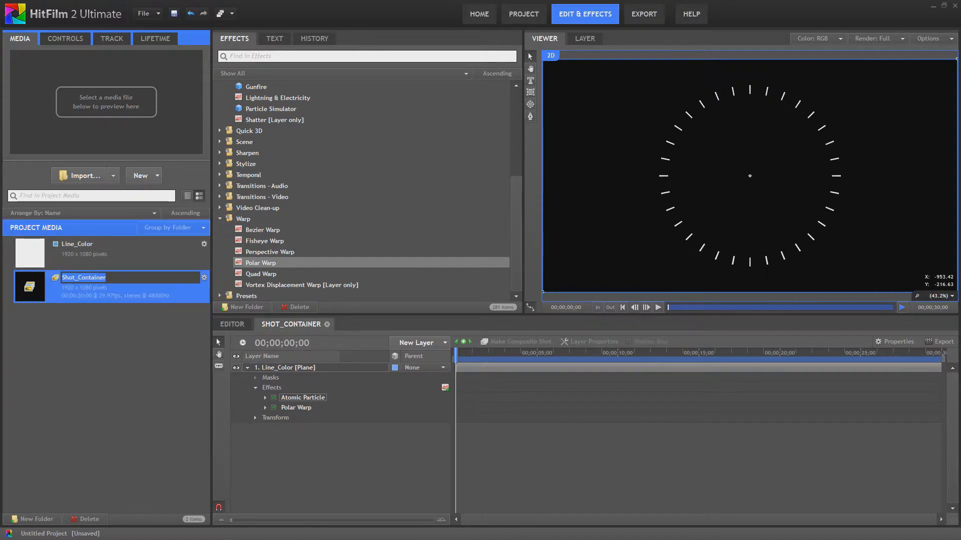
{"action": "type", "text": "Radial"}
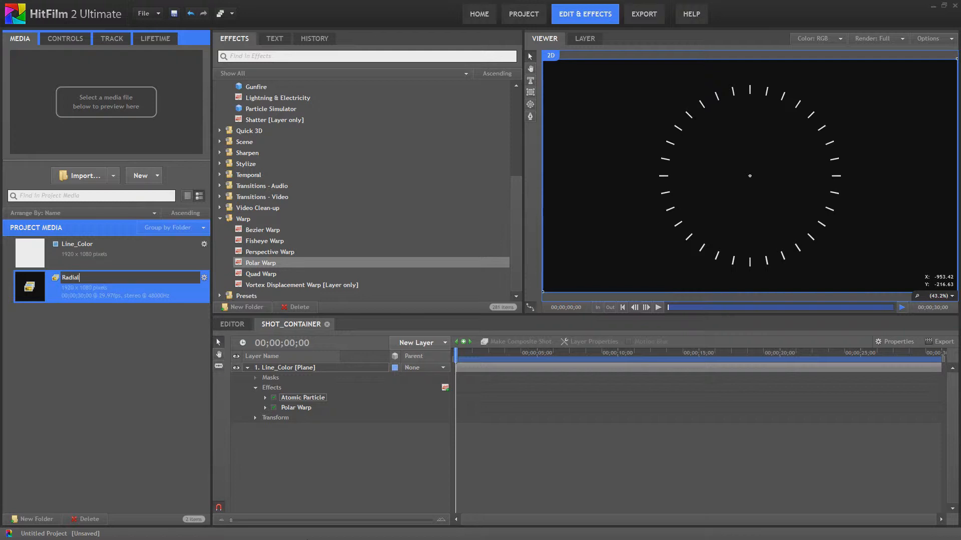
{"action": "type", "text": "_lines_Small"}
{"action": "key", "text": "Return"}
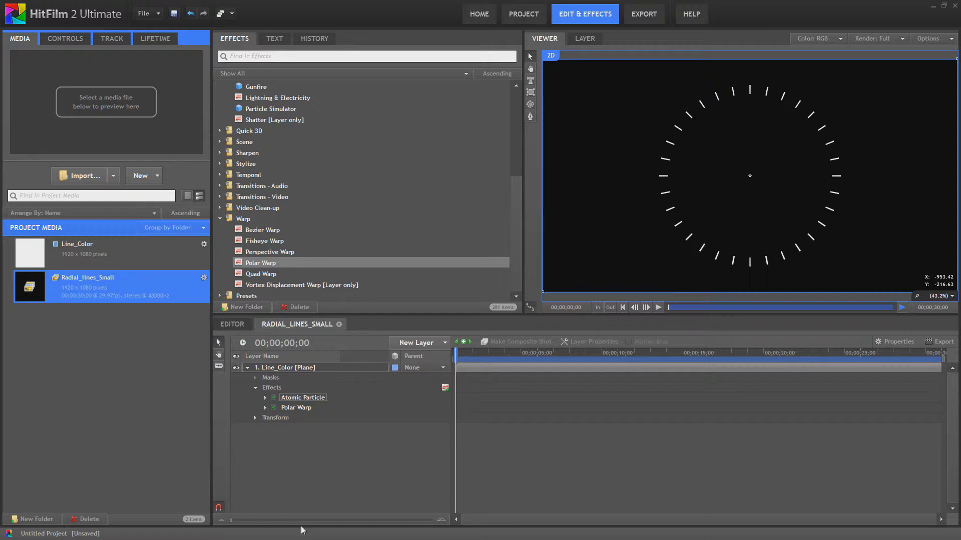
- Create another new composite shot named Shot_Container
{"action": "left_click", "coordinate": [156, 175]}
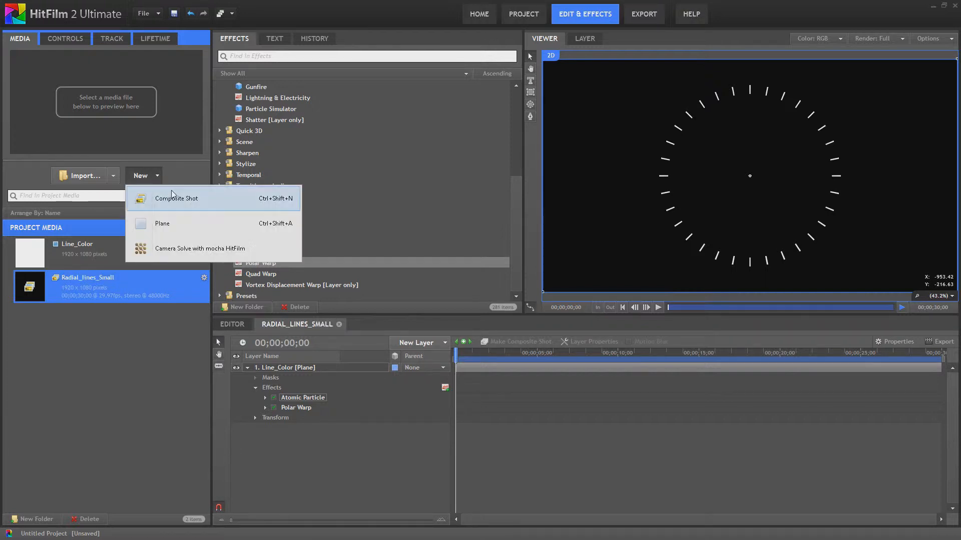
{"action": "left_click", "coordinate": [172, 197]}
{"action": "type", "text": "Shot_Conatiner"}
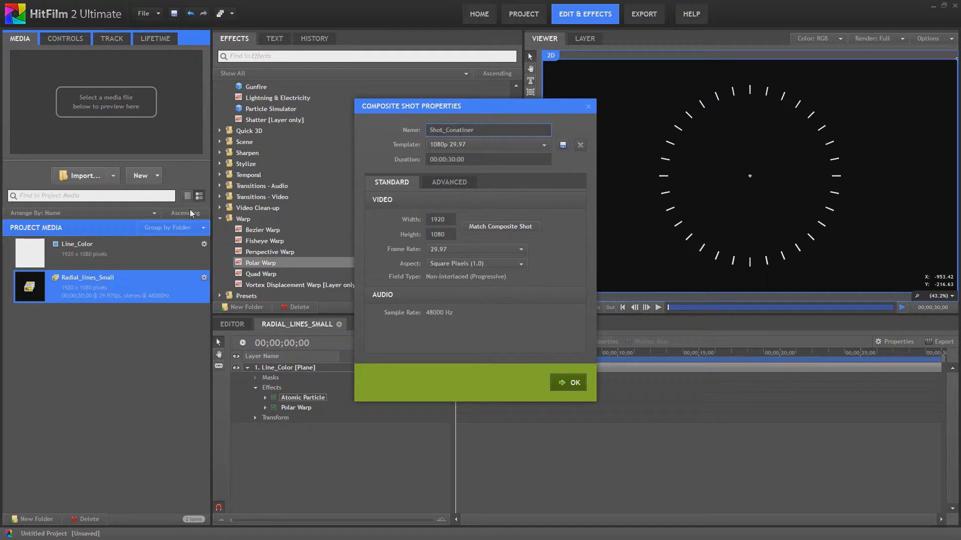
{"action": "key", "text": "BackSpace"}
{"action": "key", "text": "BackSpace"}
{"action": "key", "text": "BackSpace"}
{"action": "key", "text": "BackSpace"}
{"action": "key", "text": "BackSpace"}
{"action": "type", "text": "tainer"}
{"action": "key", "text": "Return"}
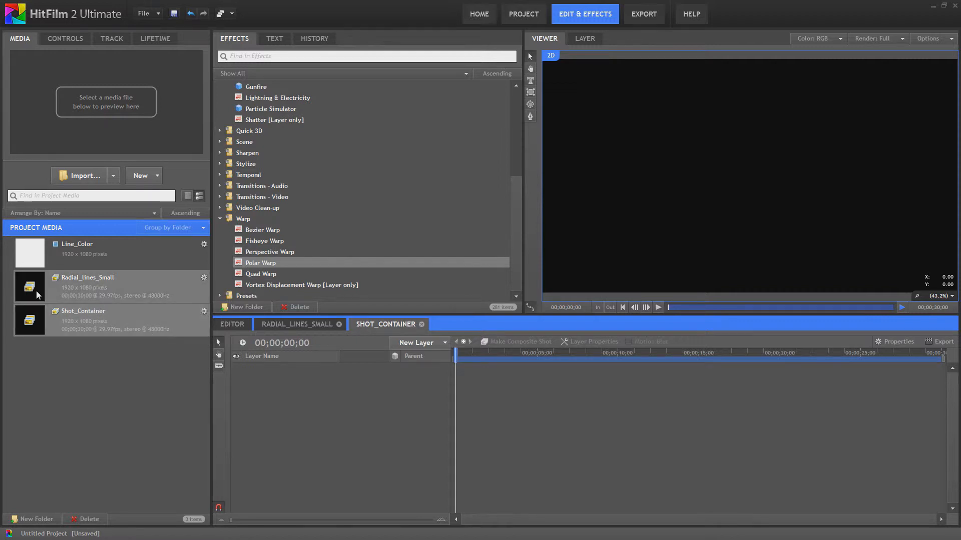
- Add the Radial_lines_Small composite shot as a layer in the Shot_Container timeline
{"action": "left_click_drag", "start_coordinate": [39, 289], "coordinate": [274, 374]}
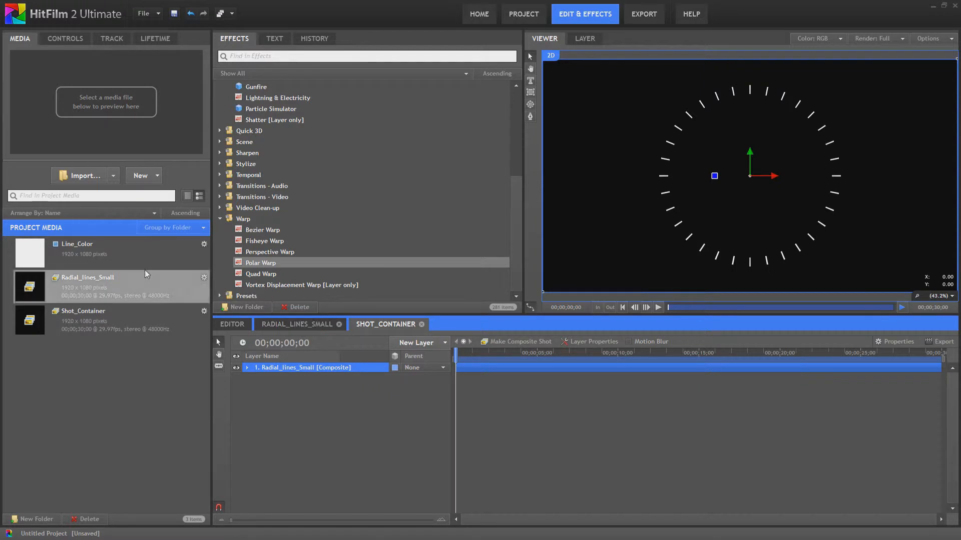
- Create a new composite shot named Radial_lines_Big
{"action": "left_click", "coordinate": [145, 175]}
{"action": "left_click", "coordinate": [186, 202]}
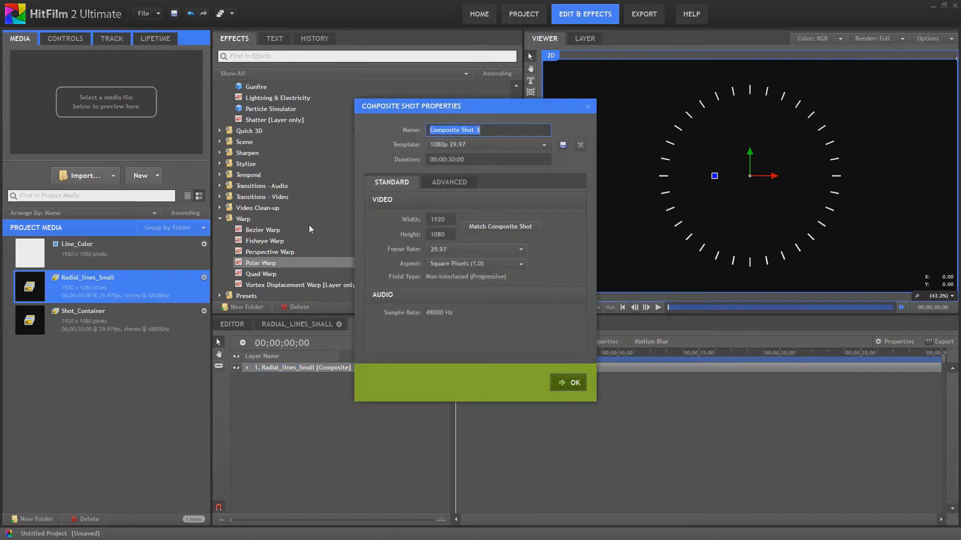
{"action": "type", "text": "Radial"}
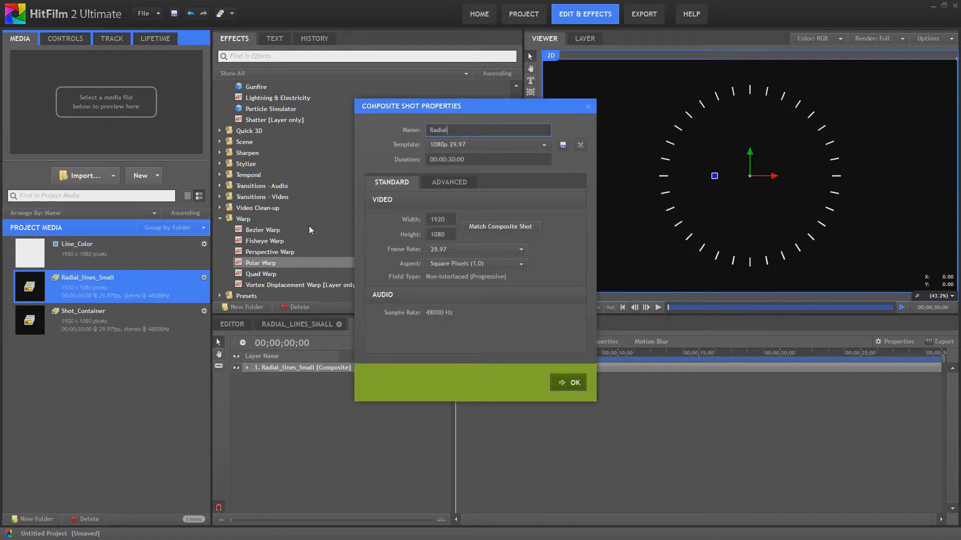
{"action": "type", "text": "_lines_Big"}
{"action": "key", "text": "Return"}
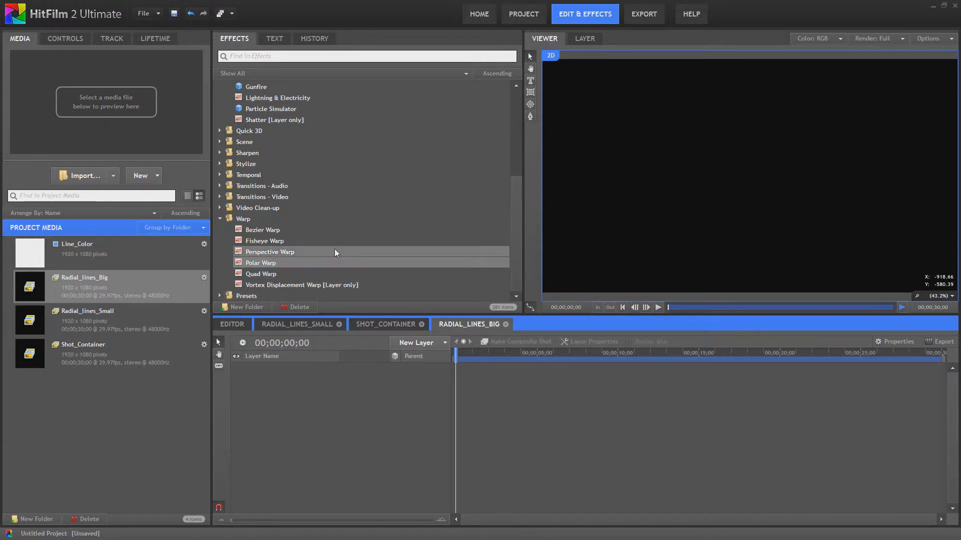
- Add a new plane layer named Line_color# to the Radial_lines_Big timeline
{"action": "scroll", "coordinate": [321, 242], "scroll_direction": "up", "scroll_amount": 4}
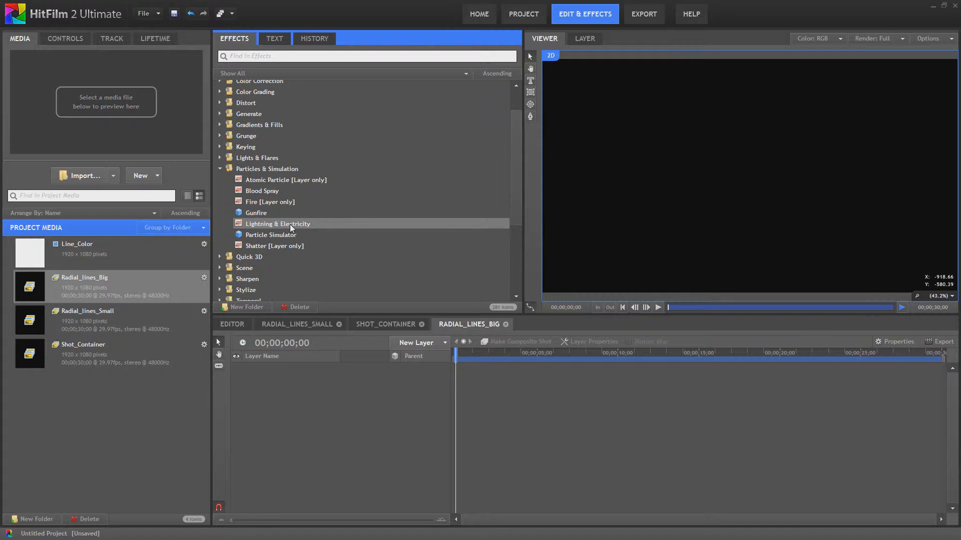
{"action": "left_click", "coordinate": [444, 343]}
{"action": "left_click", "coordinate": [453, 359]}
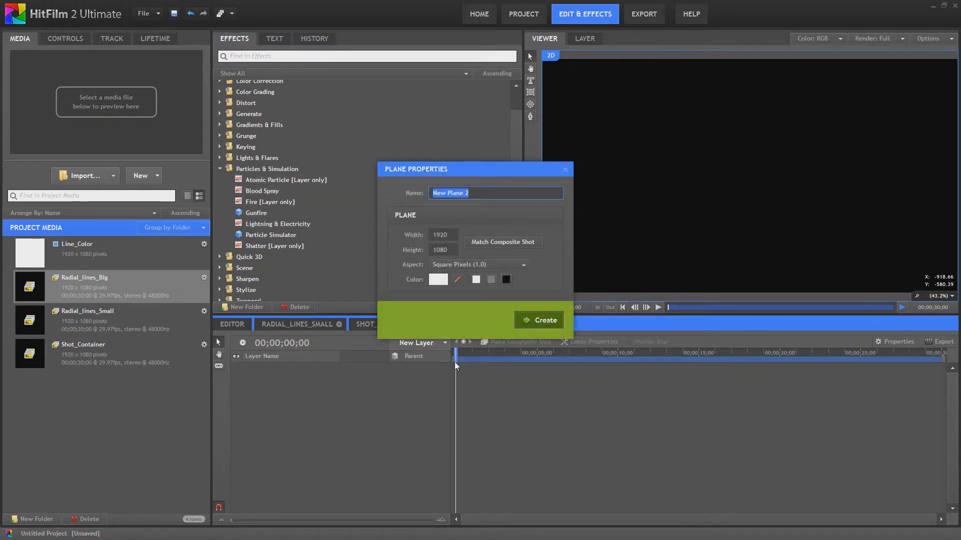
{"action": "type", "text": "Line_color#"}
{"action": "key", "text": "Return"}
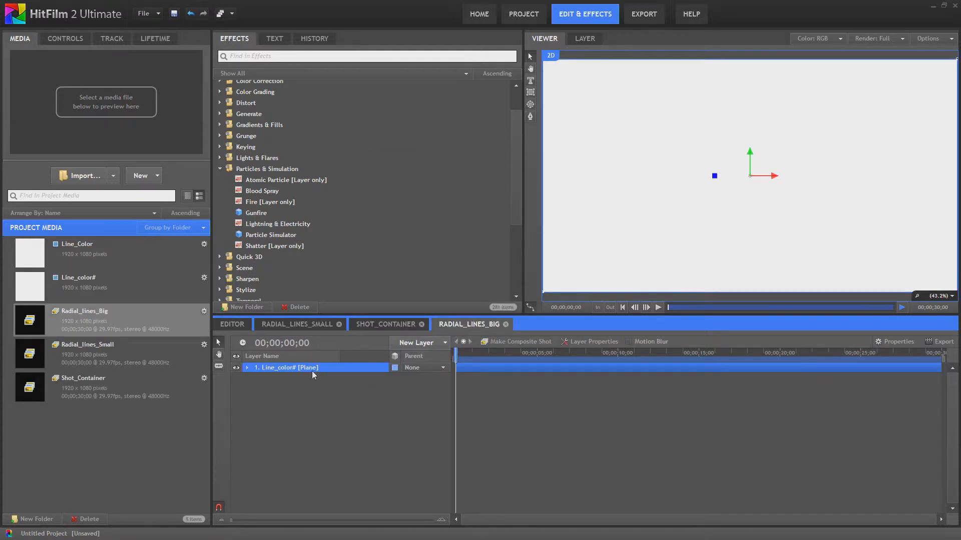
- Apply the Atomic Particle effect to the Line_color# plane and open its controls
{"action": "left_click_drag", "start_coordinate": [281, 180], "coordinate": [291, 369]}
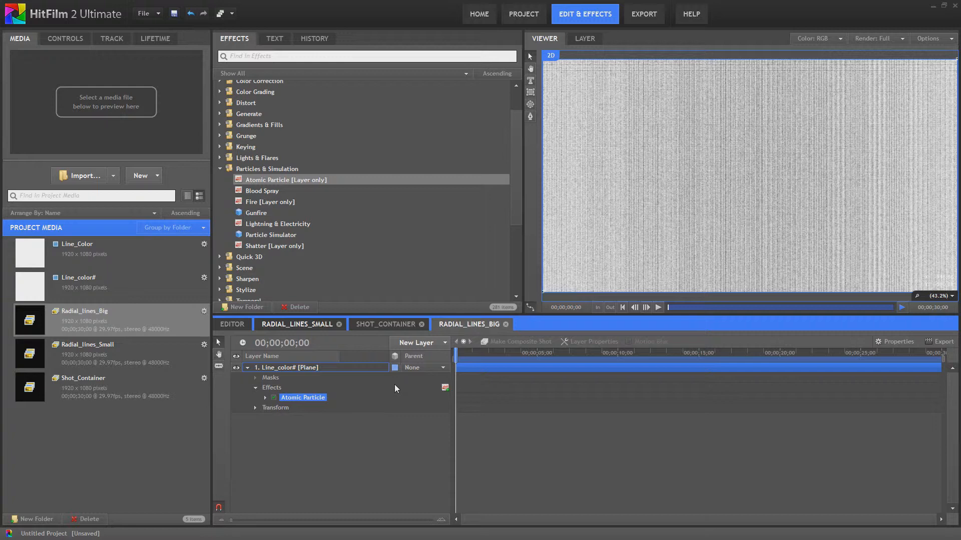
{"action": "double_click", "coordinate": [299, 399]}
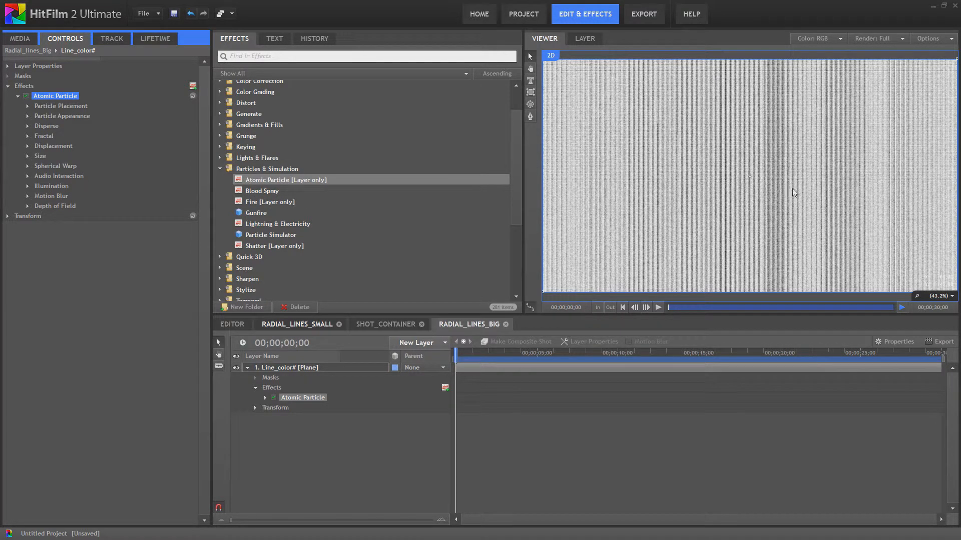
- Set the Atomic Particle's number of particles to 8 in X and 1024 in Y
{"action": "left_click", "coordinate": [27, 106]}
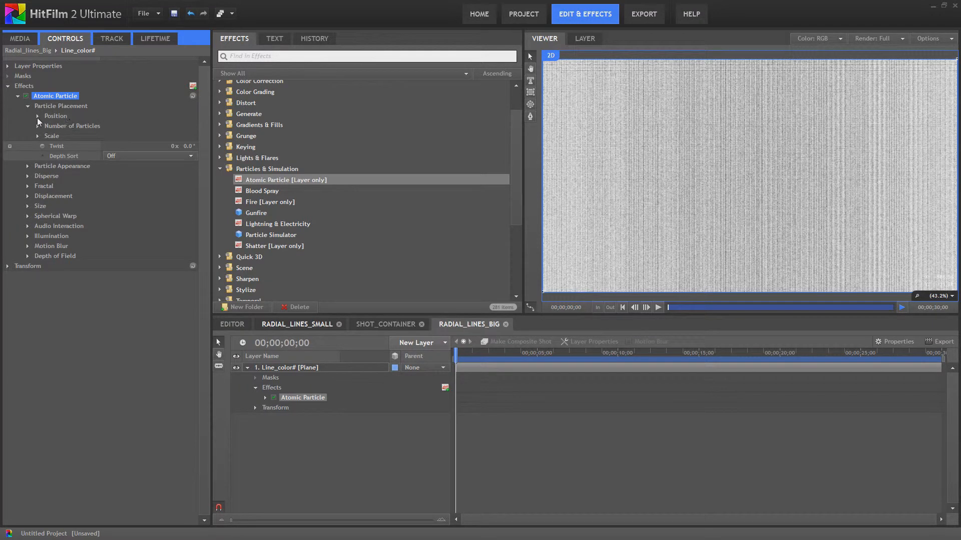
{"action": "left_click", "coordinate": [38, 126]}
{"action": "left_click", "coordinate": [187, 136]}
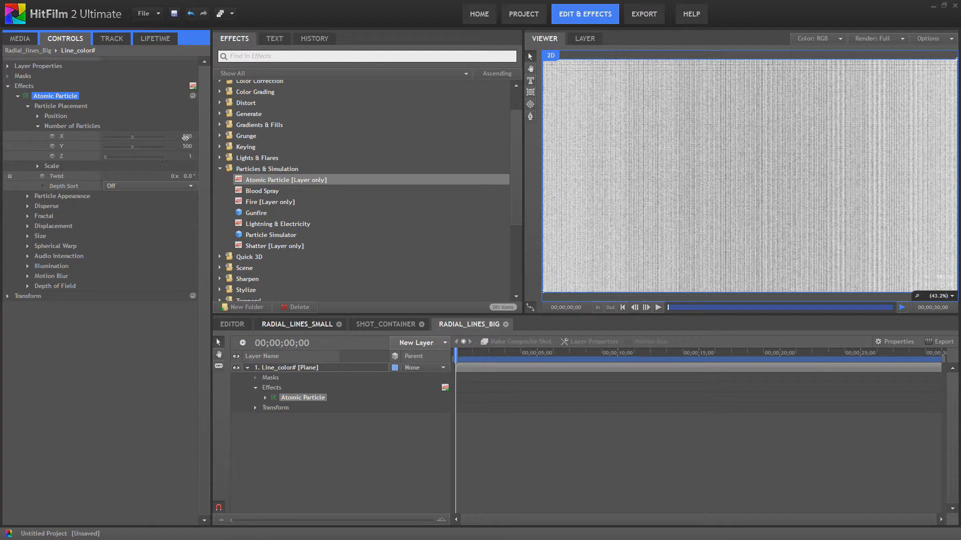
{"action": "type", "text": "8"}
{"action": "key", "text": "Return"}
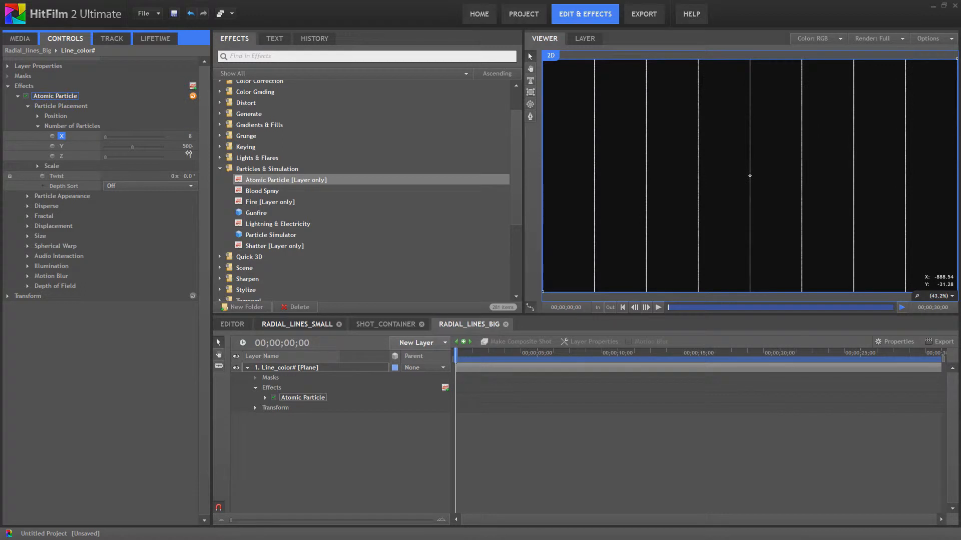
{"action": "left_click_drag", "start_coordinate": [185, 148], "coordinate": [223, 148]}
{"action": "left_click_drag", "start_coordinate": [135, 148], "coordinate": [197, 149]}
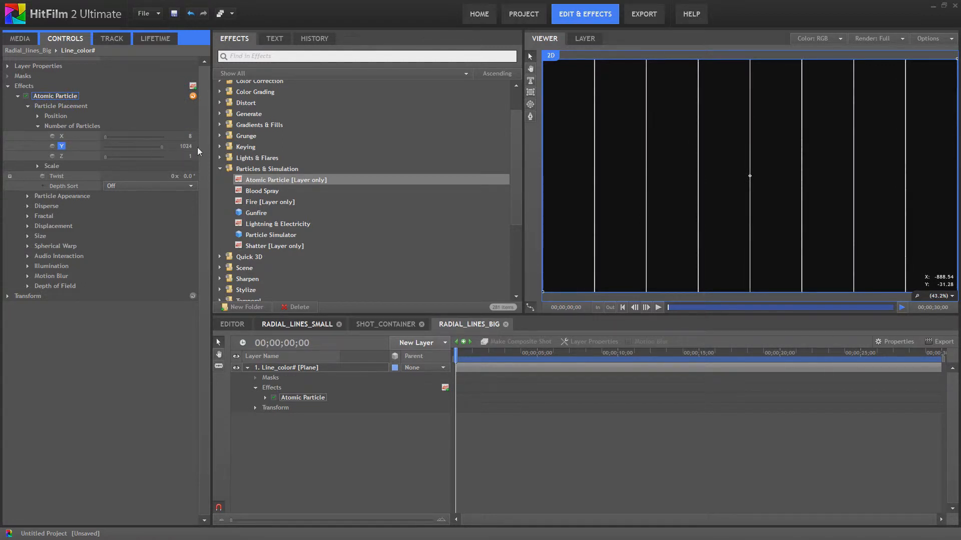
- Set the Atomic Particle's scale X to 2 and collapse the scale settings
{"action": "left_click", "coordinate": [38, 167]}
{"action": "left_click", "coordinate": [184, 176]}
{"action": "type", "text": "2"}
{"action": "key", "text": "Return"}
{"action": "left_click", "coordinate": [38, 167]}
- Set the particle appearance's Size Random and Opacity Random both to 0
{"action": "left_click", "coordinate": [31, 200]}
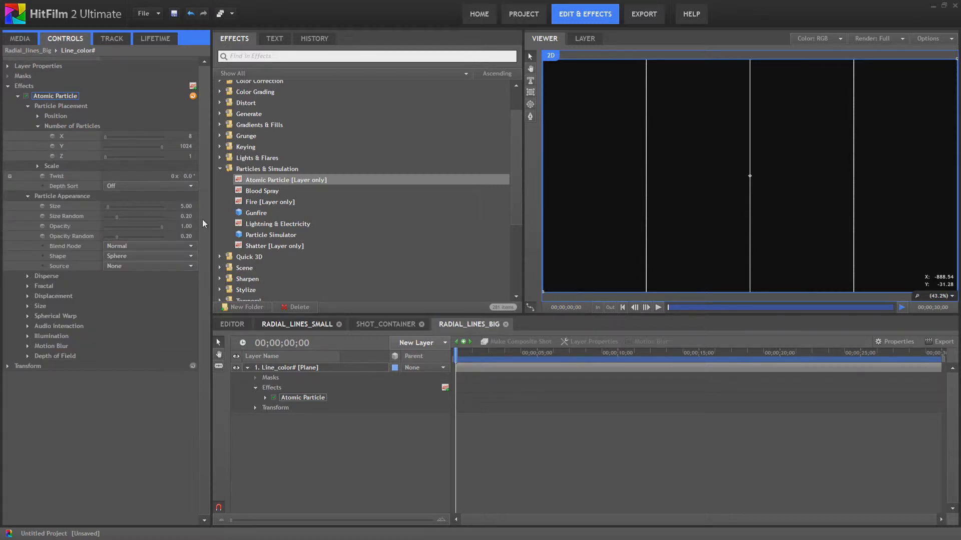
{"action": "left_click", "coordinate": [186, 216]}
{"action": "type", "text": "0"}
{"action": "key", "text": "Return"}
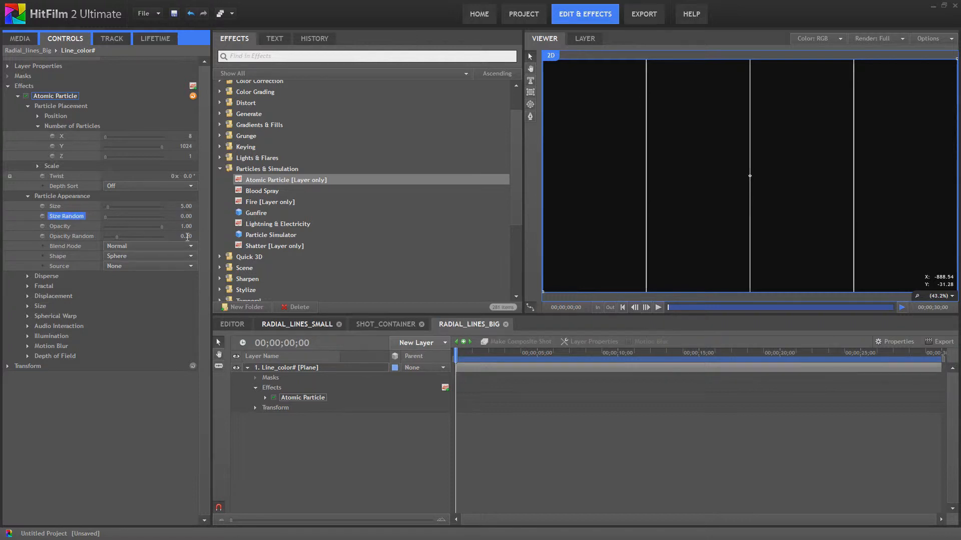
{"action": "left_click", "coordinate": [186, 236]}
{"action": "type", "text": "0"}
{"action": "key", "text": "Return"}
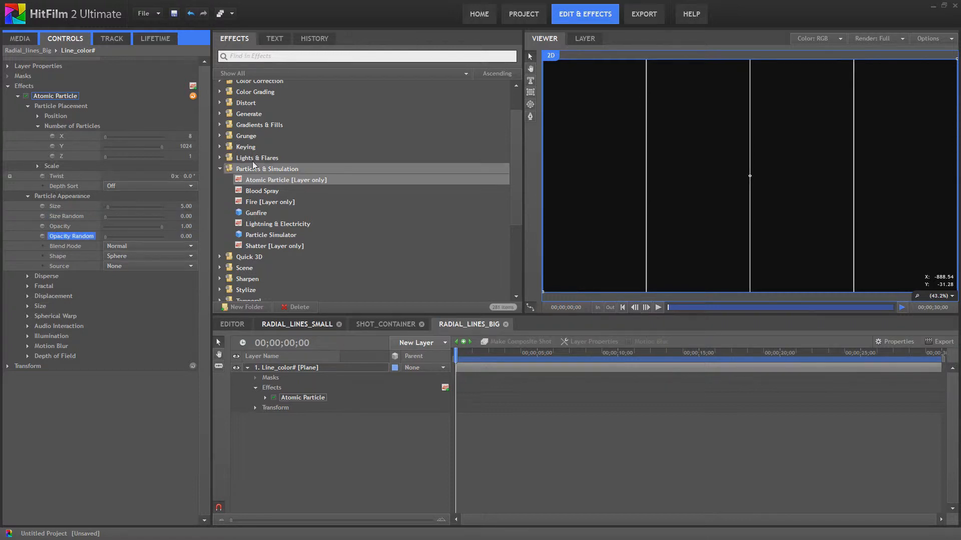
- Apply Polar Warp to the Line_color# plane and set its start radius to about 379
{"action": "scroll", "coordinate": [271, 223], "scroll_direction": "down", "scroll_amount": 4}
{"action": "left_click_drag", "start_coordinate": [260, 262], "coordinate": [273, 411]}
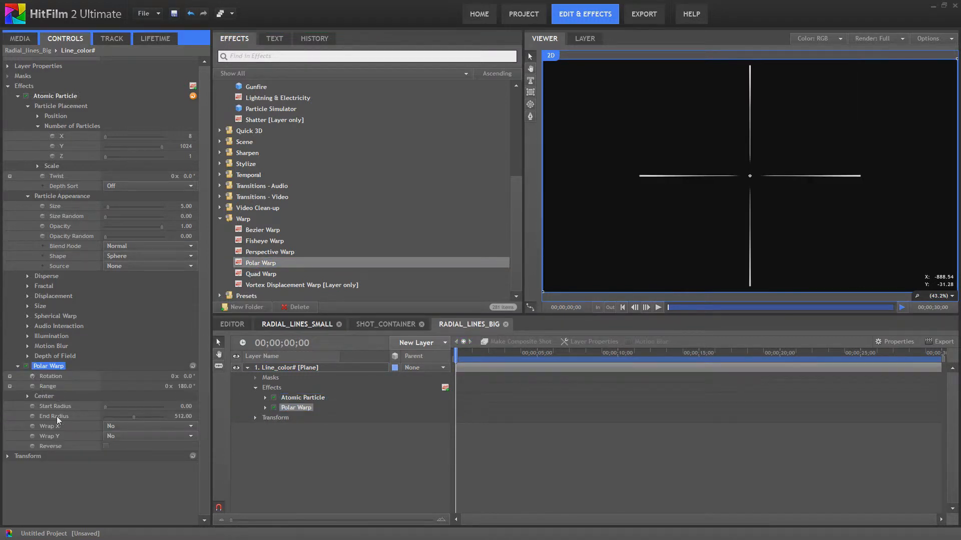
{"action": "left_click_drag", "start_coordinate": [106, 407], "coordinate": [129, 416]}
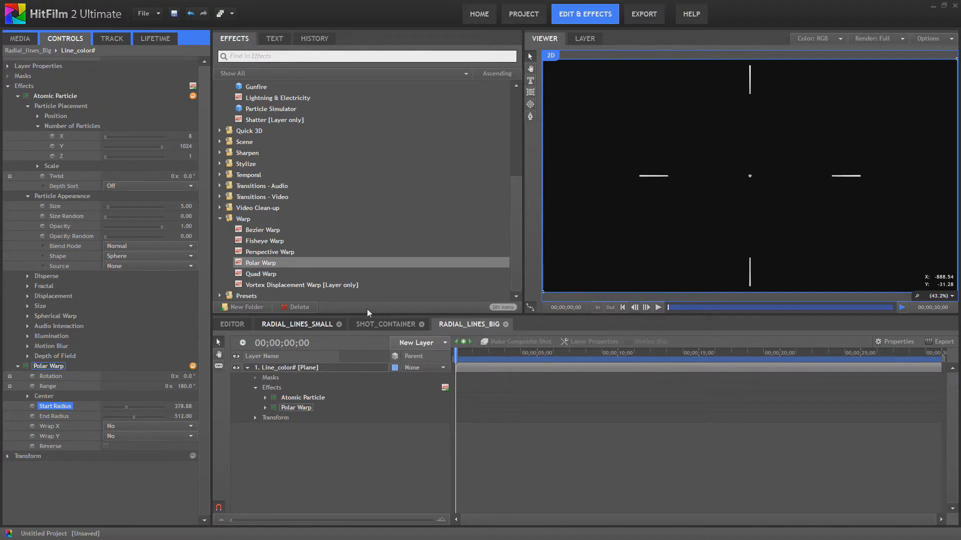
- Return to Shot_Container and add the Radial_lines_Big composite shot as a layer above Radial_lines_Small
{"action": "left_click", "coordinate": [374, 329]}
{"action": "left_click", "coordinate": [339, 325]}
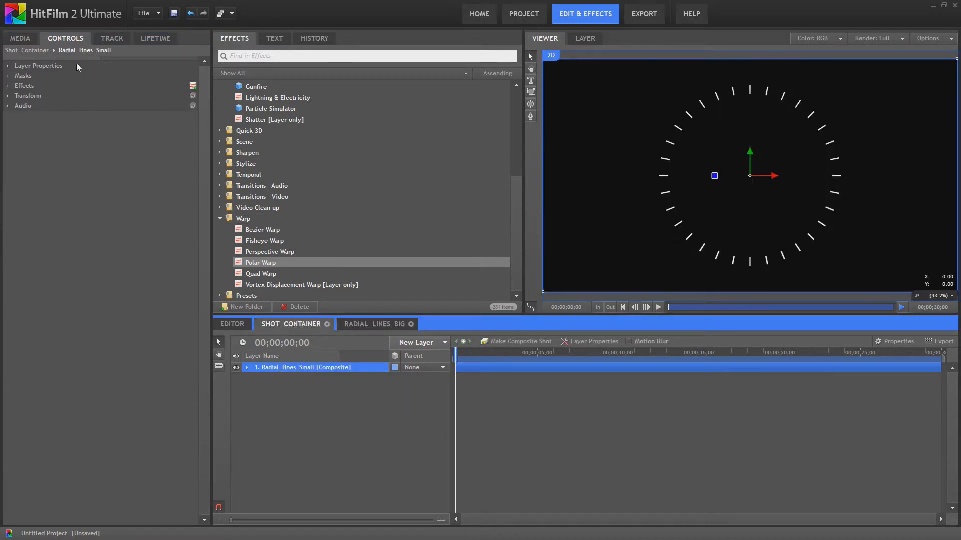
{"action": "left_click", "coordinate": [20, 38]}
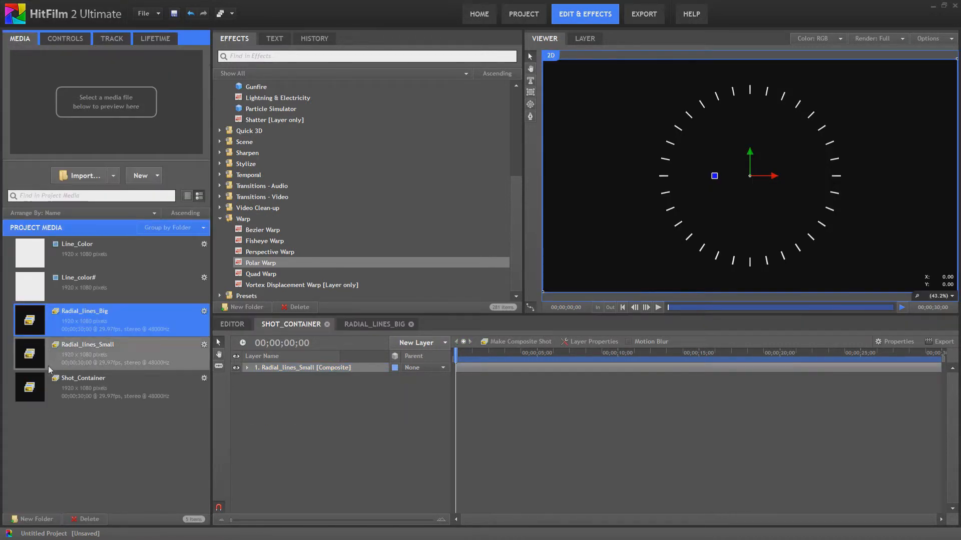
{"action": "left_click_drag", "start_coordinate": [75, 320], "coordinate": [279, 369]}
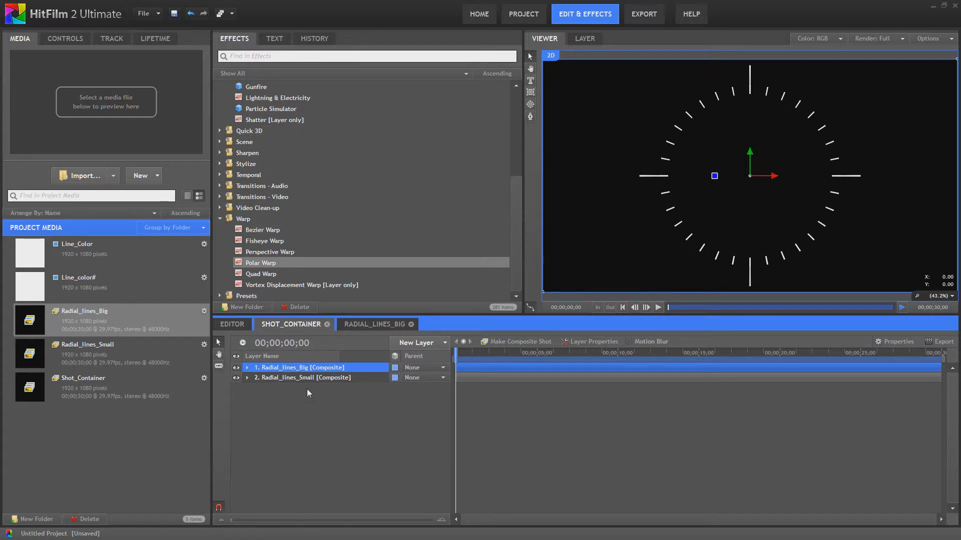
- Scale the Radial_lines_Small layer down to 81% in Shot_Container
{"action": "left_click", "coordinate": [247, 378]}
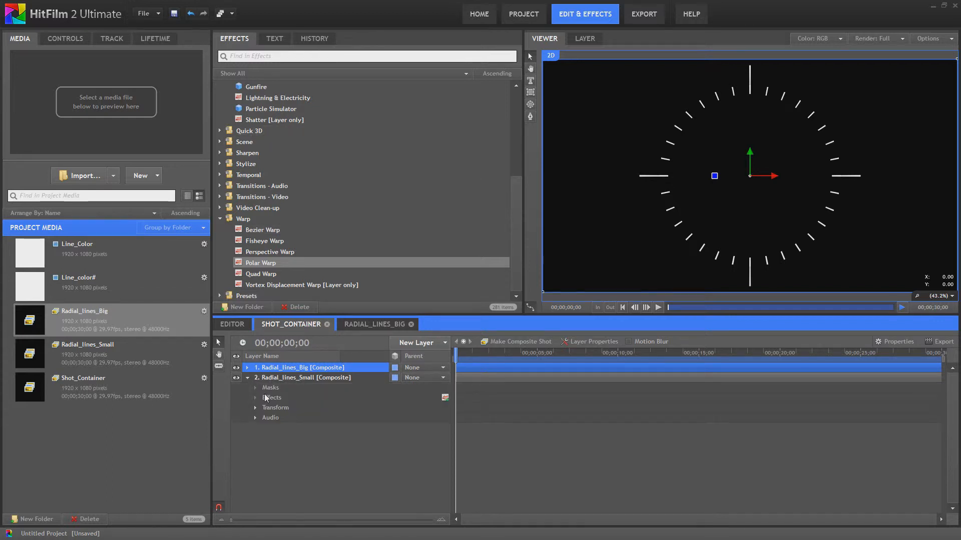
{"action": "left_click", "coordinate": [256, 408]}
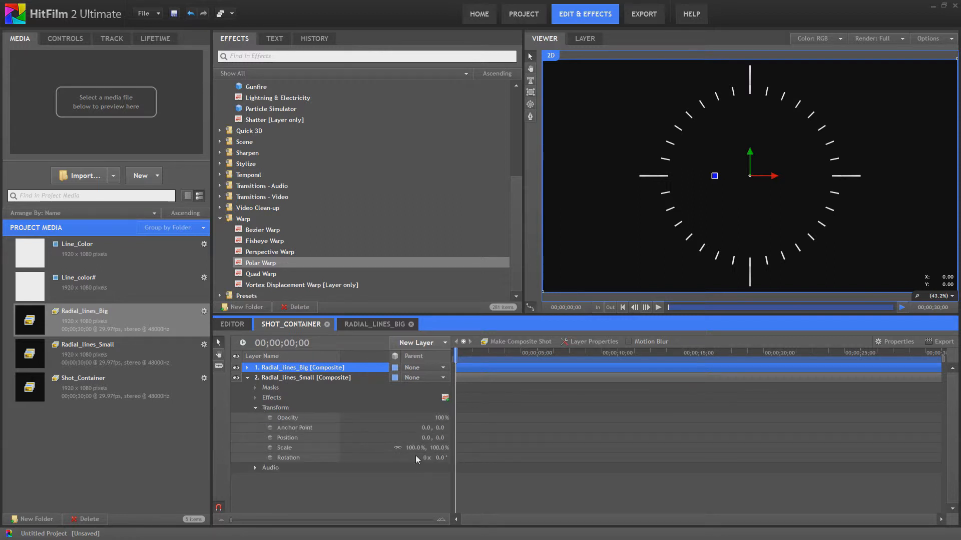
{"action": "left_click_drag", "start_coordinate": [415, 449], "coordinate": [404, 448]}
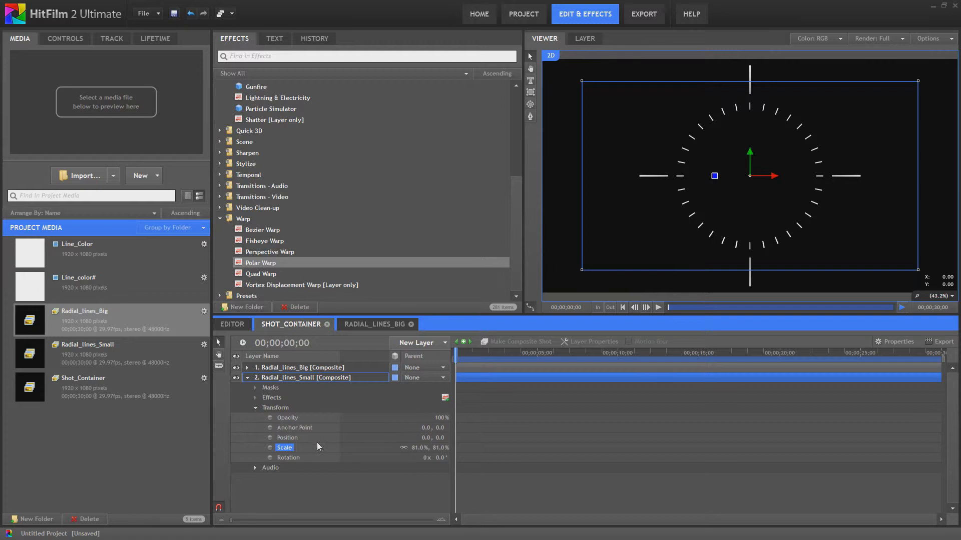
- Keyframe the Radial_lines_Small layer's rotation from 0 to 4 revolutions at about 00;00;11;17
{"action": "left_click", "coordinate": [270, 458]}
{"action": "left_click", "coordinate": [643, 353]}
{"action": "left_click", "coordinate": [423, 458]}
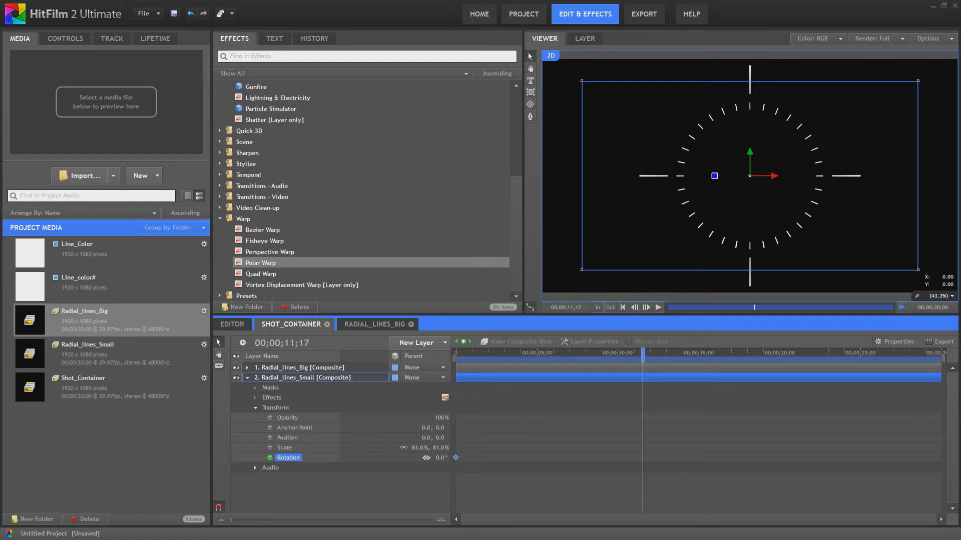
{"action": "type", "text": "4"}
{"action": "key", "text": "Return"}
- Play back the Shot_Container animation from the start to preview the rotation
{"action": "left_click", "coordinate": [622, 308]}
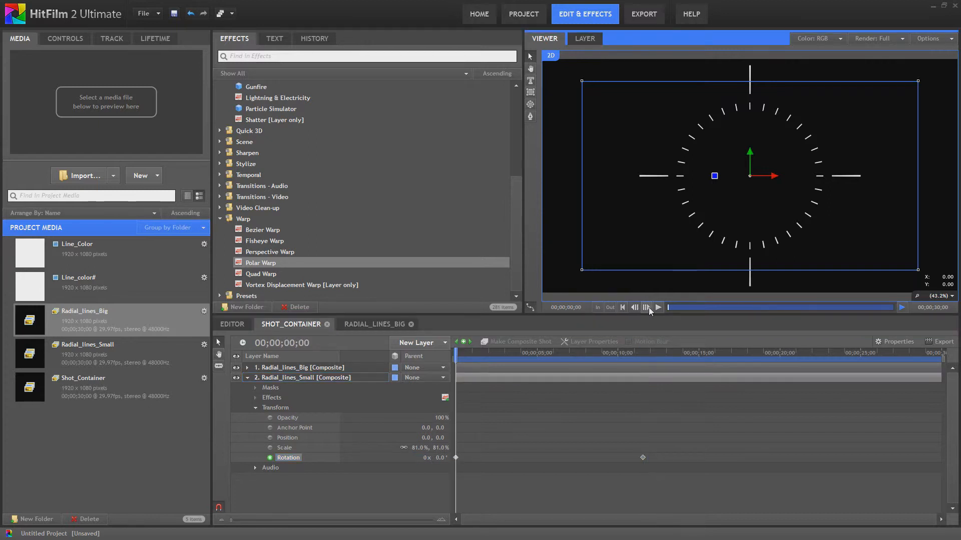
{"action": "left_click", "coordinate": [656, 308]}
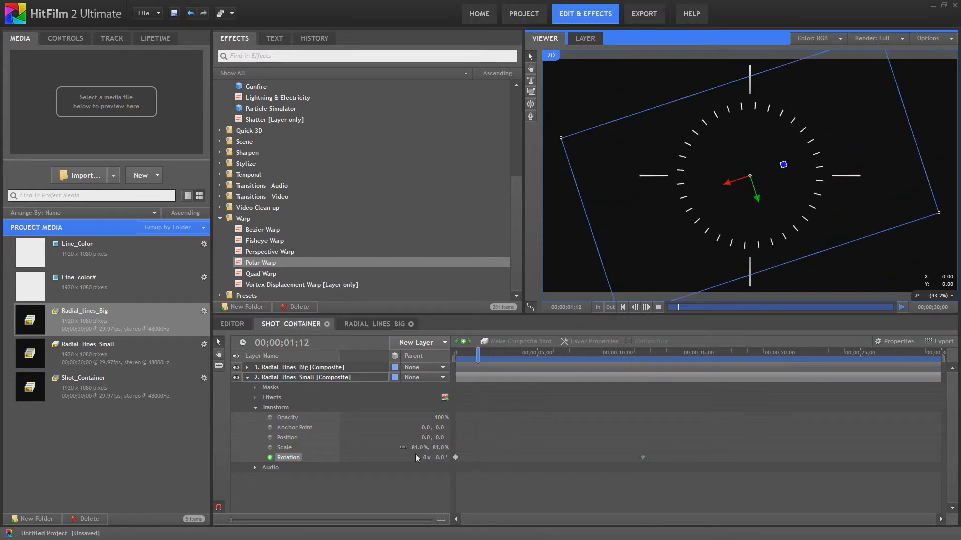
{"action": "left_click", "coordinate": [316, 485]}
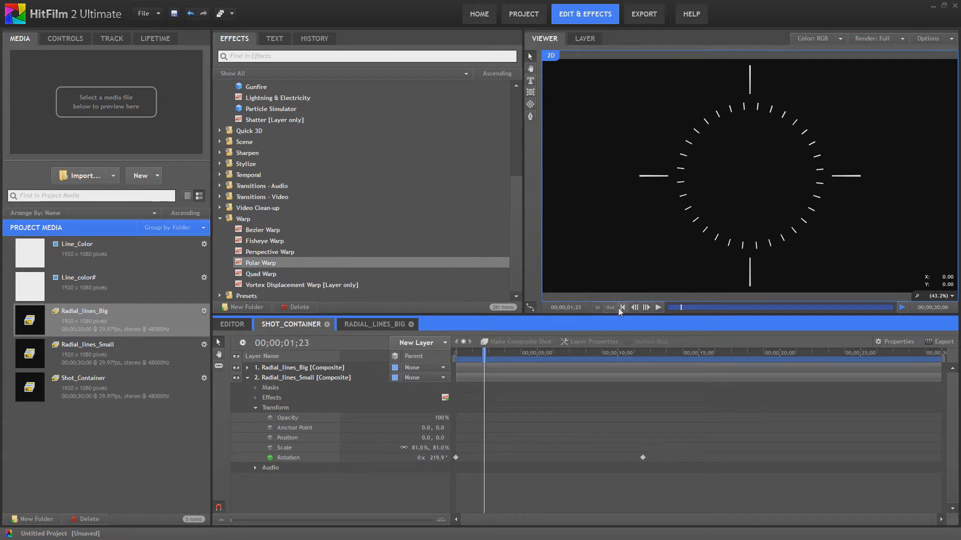
{"action": "left_click", "coordinate": [622, 307]}
{"action": "left_click", "coordinate": [656, 307]}
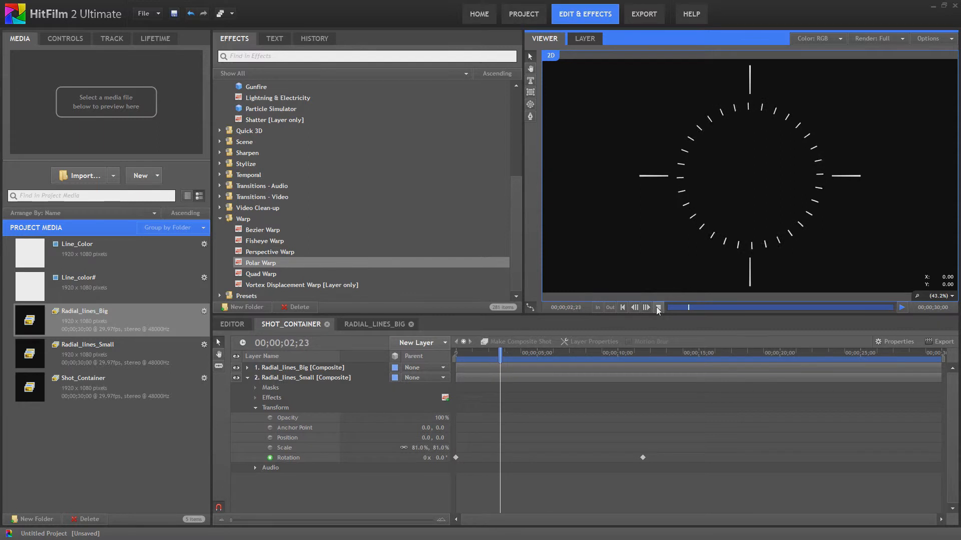
{"action": "left_click", "coordinate": [656, 307]}
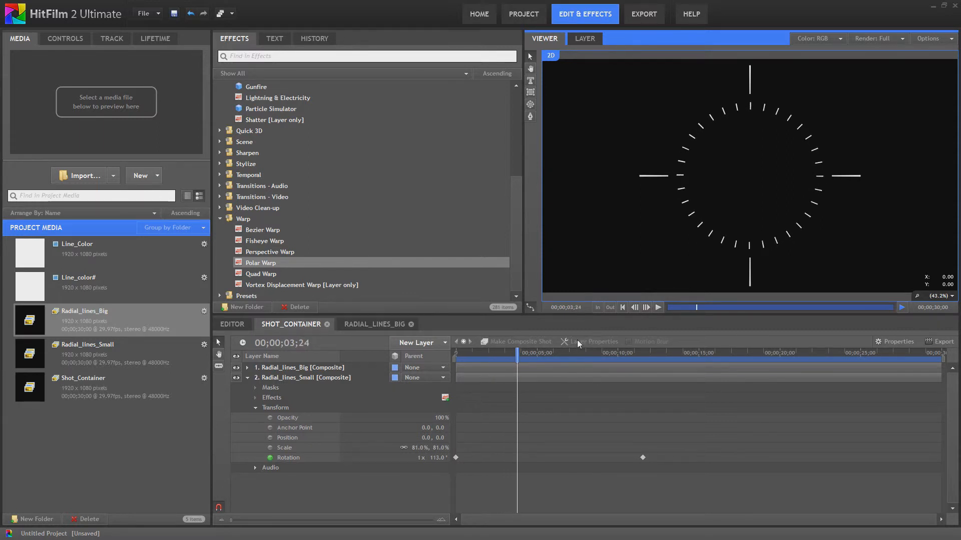
{"action": "left_click", "coordinate": [622, 308]}
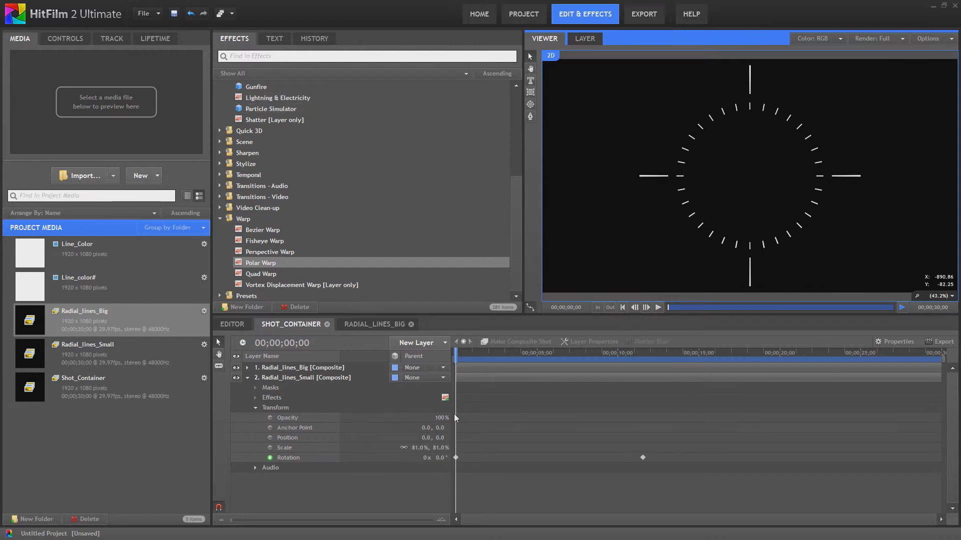
- Switch the Radial_lines_Big layer to a 3D plane and expand its properties
{"action": "left_click", "coordinate": [246, 376]}
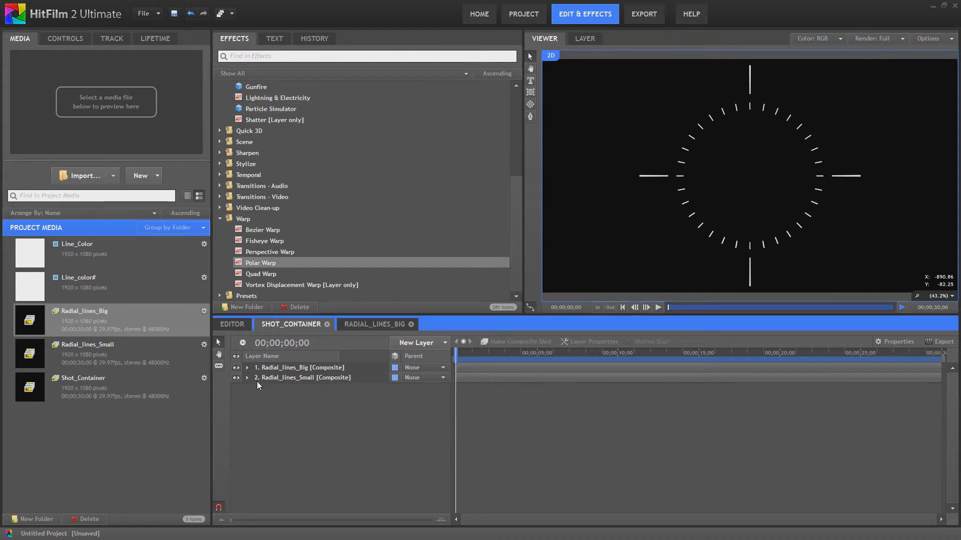
{"action": "left_click", "coordinate": [395, 367]}
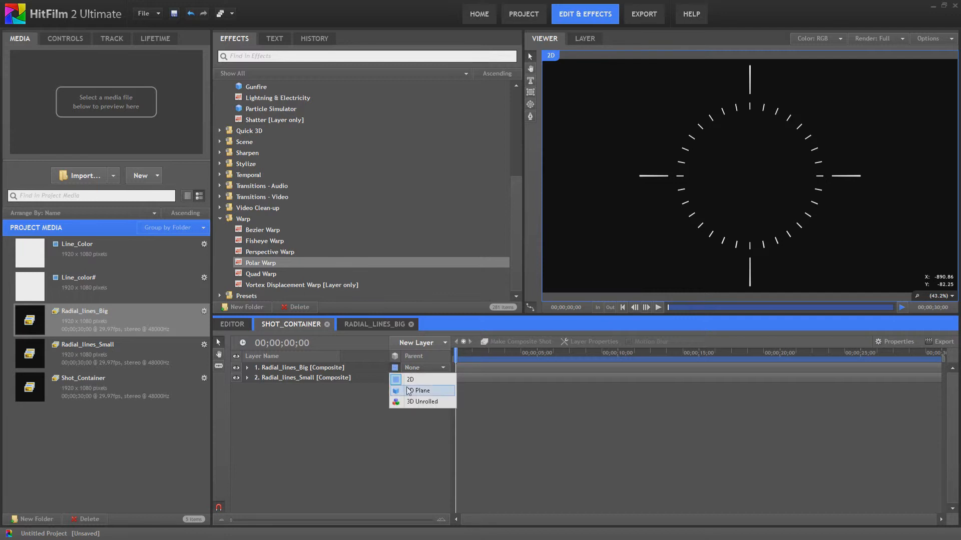
{"action": "left_click", "coordinate": [409, 392]}
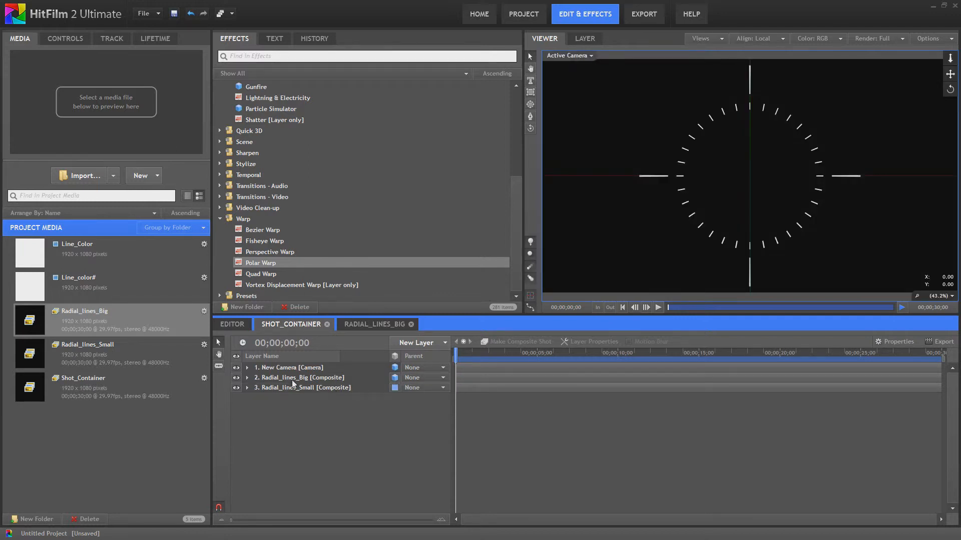
{"action": "left_click", "coordinate": [247, 379]}
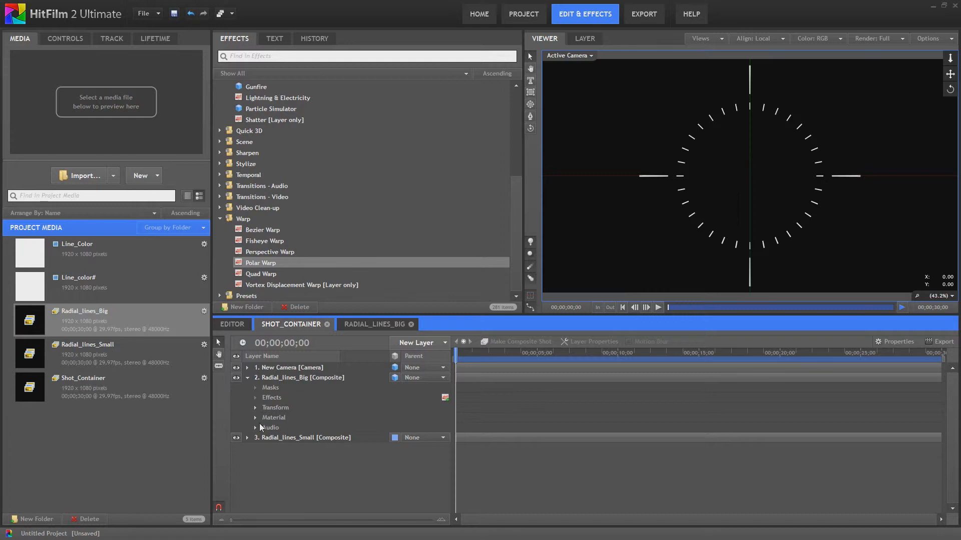
- Expand the Radial_lines_Big layer's Transform and add keyframes for Rotation X, Y and Z at 00;00;00;00
{"action": "left_click", "coordinate": [255, 407]}
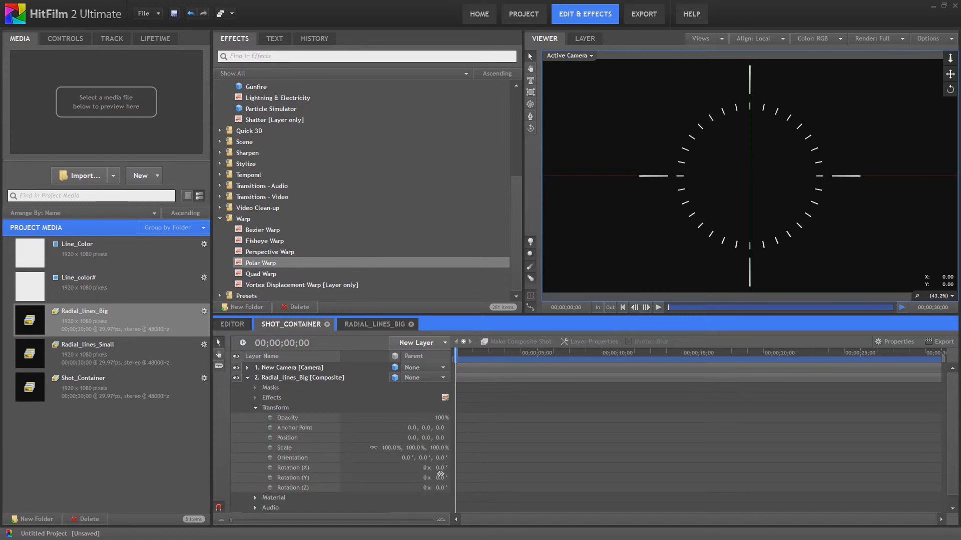
{"action": "mouse_move", "coordinate": [440, 478]}
{"action": "left_mouse_down"}
{"action": "mouse_move", "coordinate": [490, 478]}
{"action": "mouse_move", "coordinate": [436, 477]}
{"action": "left_mouse_up"}
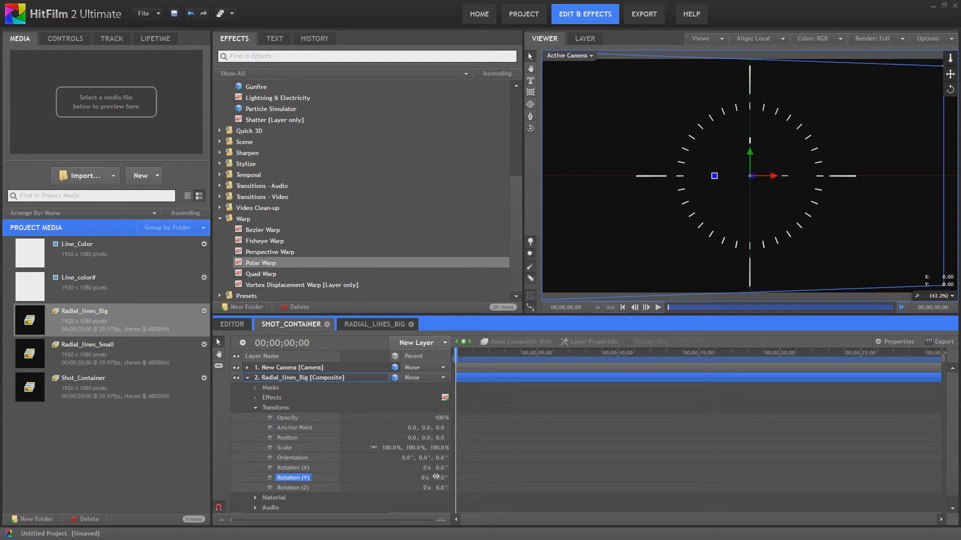
{"action": "left_click", "coordinate": [440, 477]}
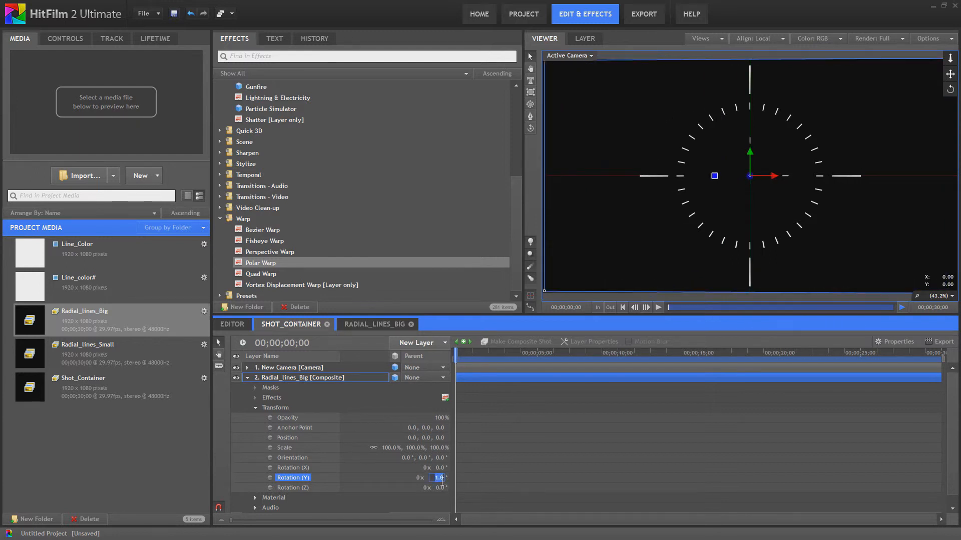
{"action": "key", "text": "Return"}
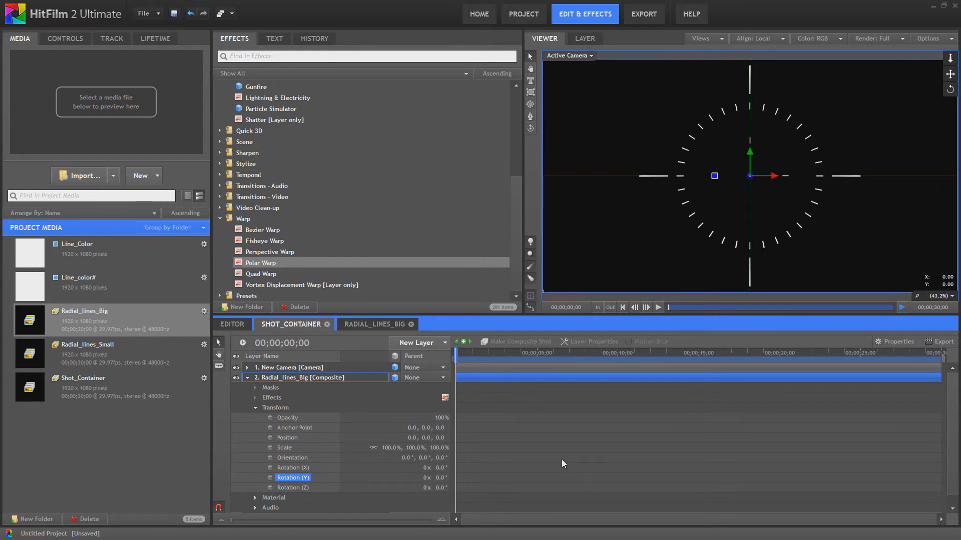
{"action": "left_click", "coordinate": [270, 467]}
{"action": "left_click", "coordinate": [270, 478]}
{"action": "left_click", "coordinate": [270, 487]}
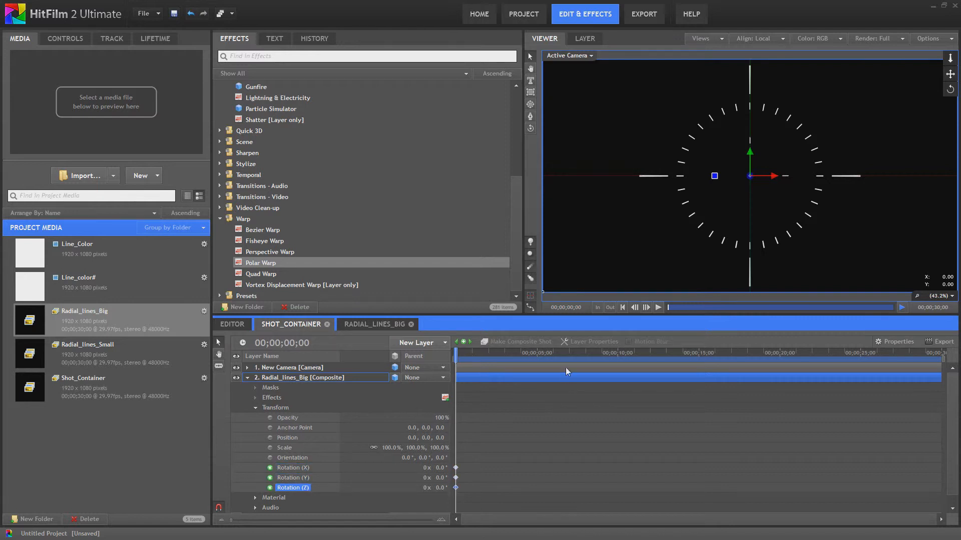
- At 00;00;07;27, set Rotation X, Y and Z of Radial_lines_Big to 1.0 degree each
{"action": "left_click", "coordinate": [583, 349]}
{"action": "left_click", "coordinate": [438, 468]}
{"action": "type", "text": "1"}
{"action": "key", "text": "Tab"}
{"action": "type", "text": "1"}
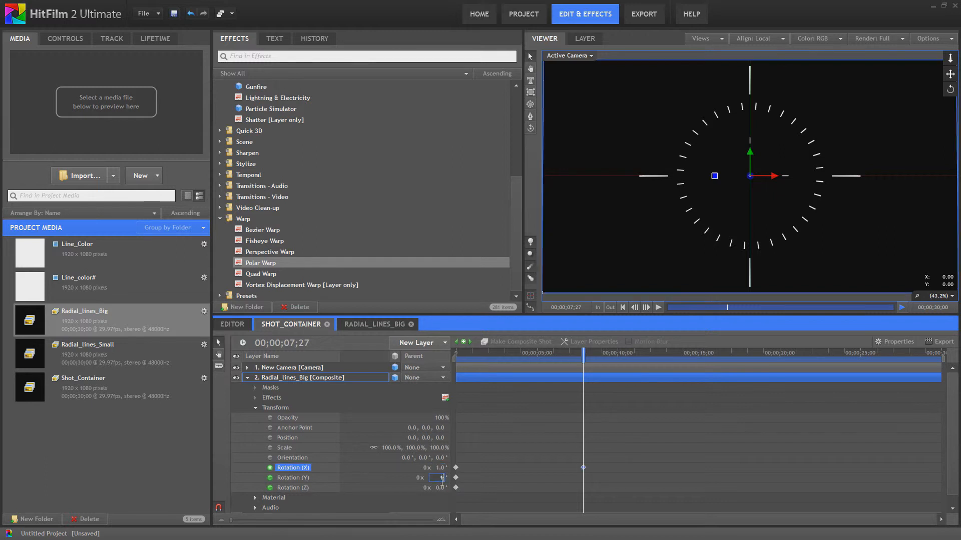
{"action": "key", "text": "Tab"}
{"action": "type", "text": "1"}
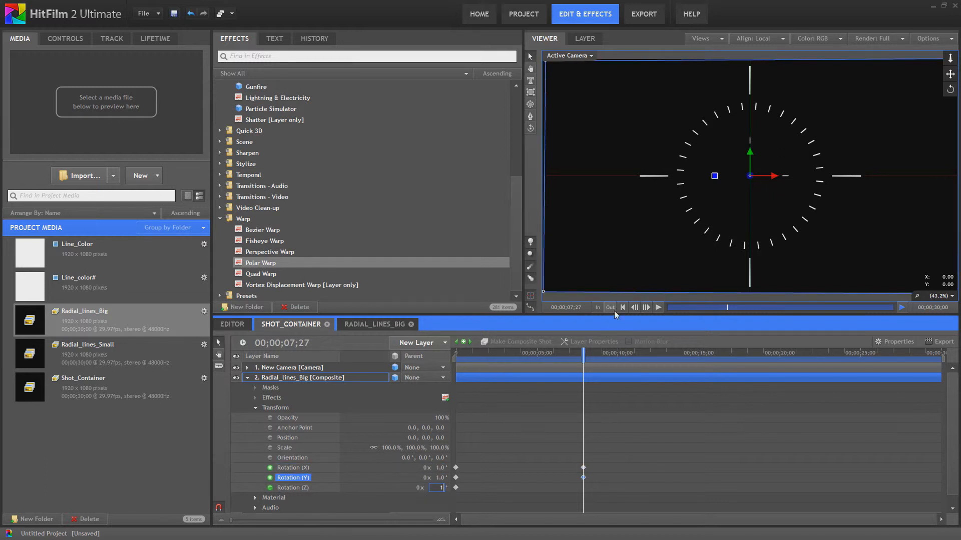
- Play and pause the Shot_Container to preview the rotation
{"action": "left_click", "coordinate": [658, 307]}
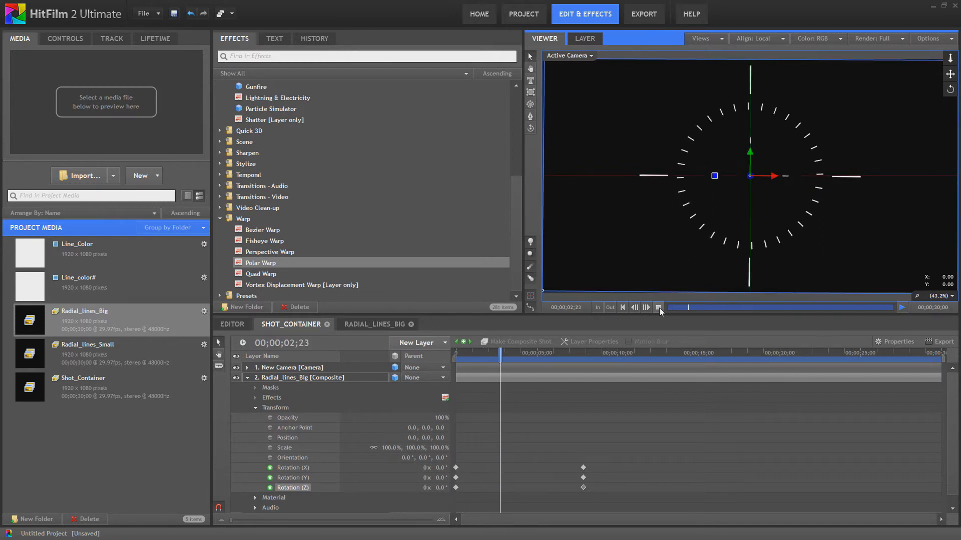
{"action": "left_click", "coordinate": [658, 307]}
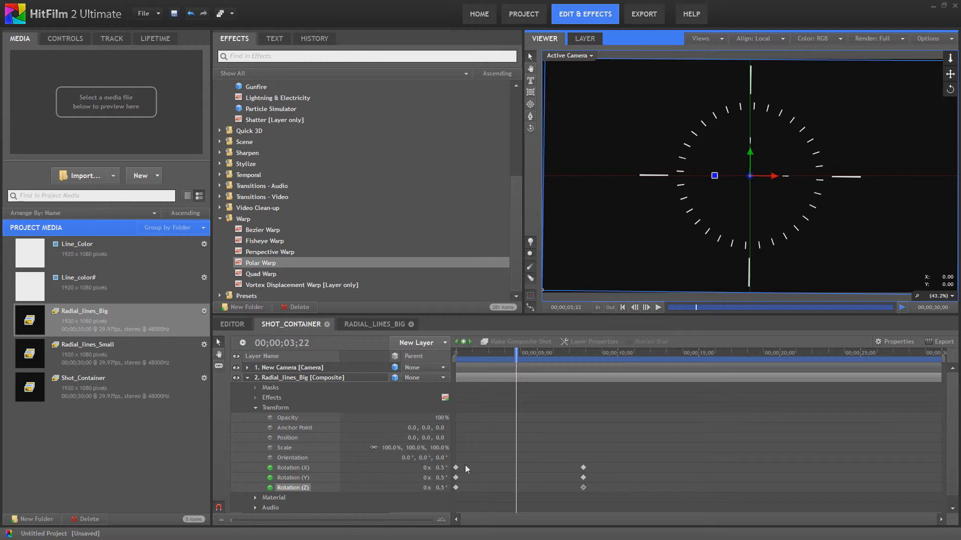
- Return to the 00;00;07;27 keyframe and reset the degrees of Rotation X, Y and Z to 0
{"action": "mouse_move", "coordinate": [514, 377]}
{"action": "left_mouse_down"}
{"action": "mouse_move", "coordinate": [459, 376]}
{"action": "mouse_move", "coordinate": [514, 377]}
{"action": "left_mouse_up"}
{"action": "left_click_drag", "start_coordinate": [566, 381], "coordinate": [456, 356]}
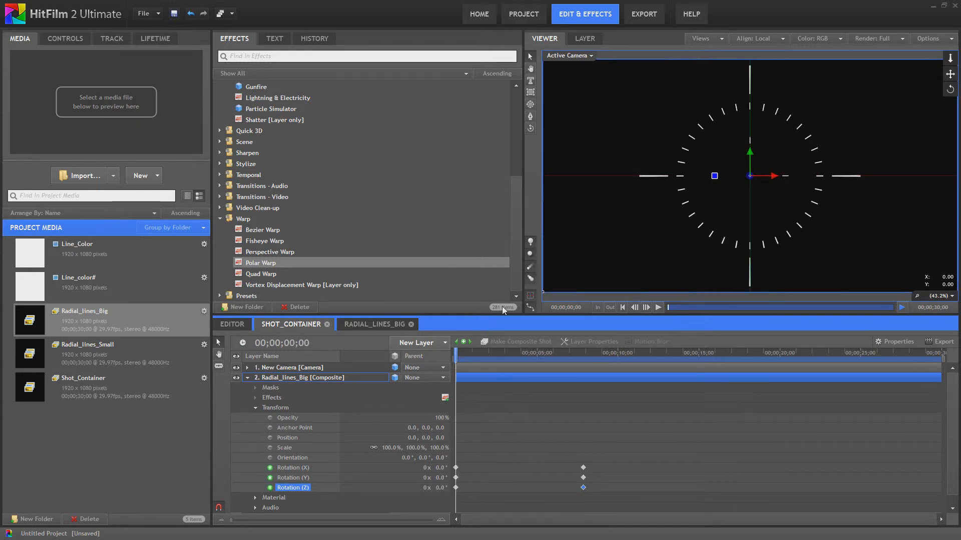
{"action": "left_click", "coordinate": [470, 341]}
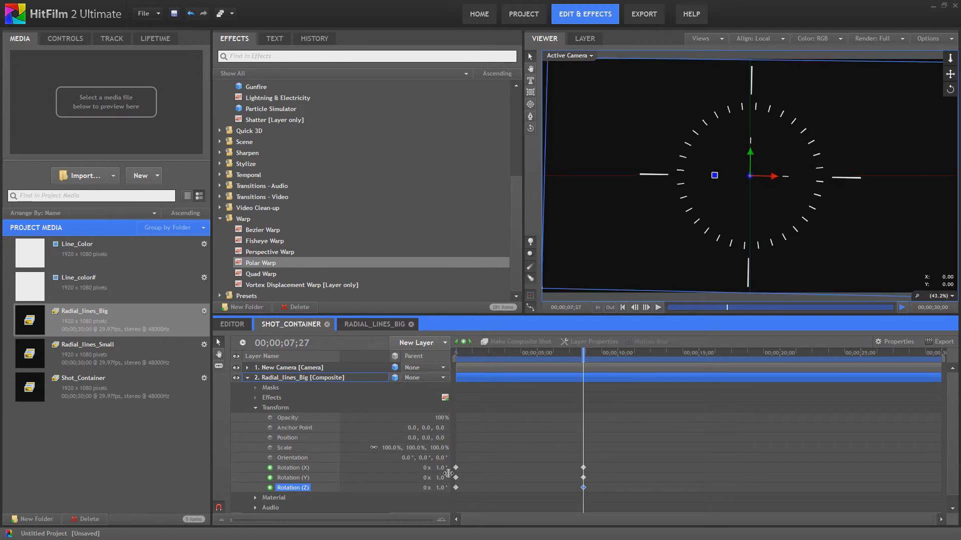
{"action": "left_click", "coordinate": [438, 467]}
{"action": "type", "text": "0"}
{"action": "key", "text": "Tab"}
{"action": "type", "text": "0"}
{"action": "key", "text": "Tab"}
- Set Rotation X, Y and Z of Radial_lines_Big to 1 revolution each at 00;00;07;27
{"action": "left_click", "coordinate": [422, 468]}
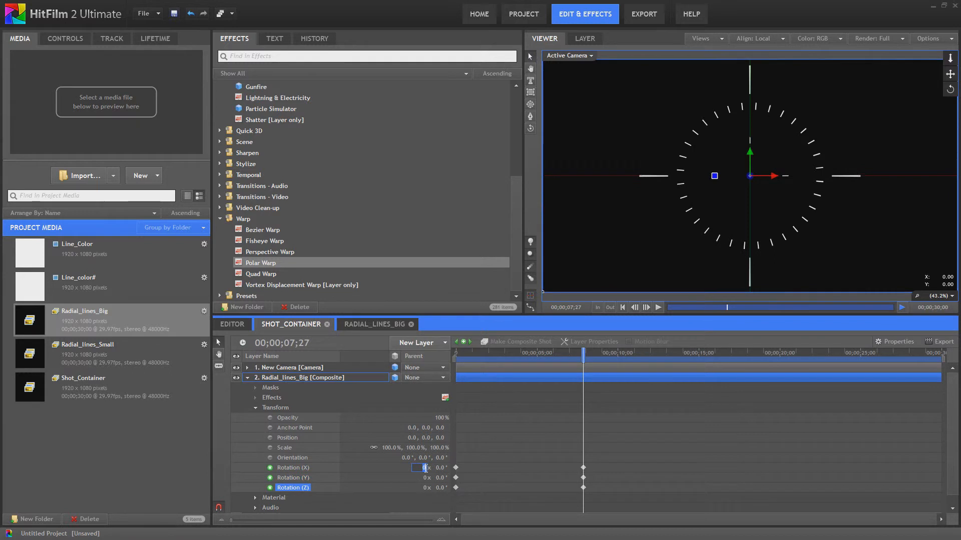
{"action": "type", "text": "1"}
{"action": "left_click", "coordinate": [424, 478]}
{"action": "type", "text": "1"}
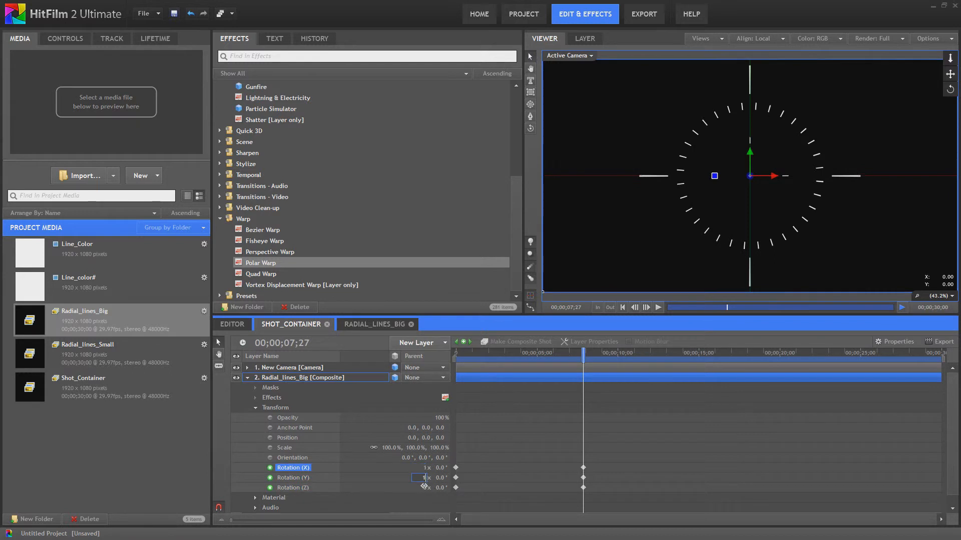
{"action": "left_click", "coordinate": [427, 489]}
{"action": "type", "text": "1"}
{"action": "key", "text": "Return"}
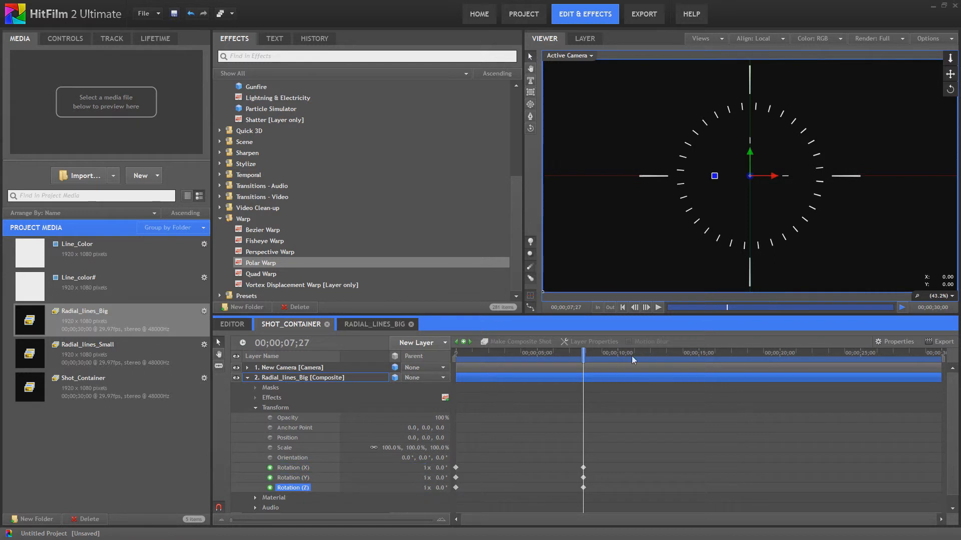
- Play back the Shot_Container from the start to preview the 3D rotation
{"action": "left_click", "coordinate": [622, 307]}
{"action": "left_click", "coordinate": [658, 307]}
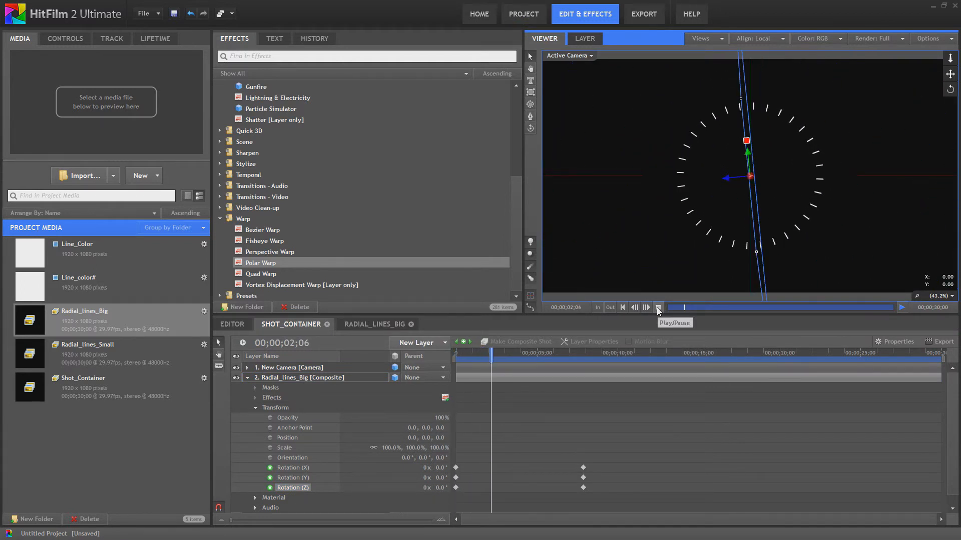
{"action": "left_click", "coordinate": [657, 307]}
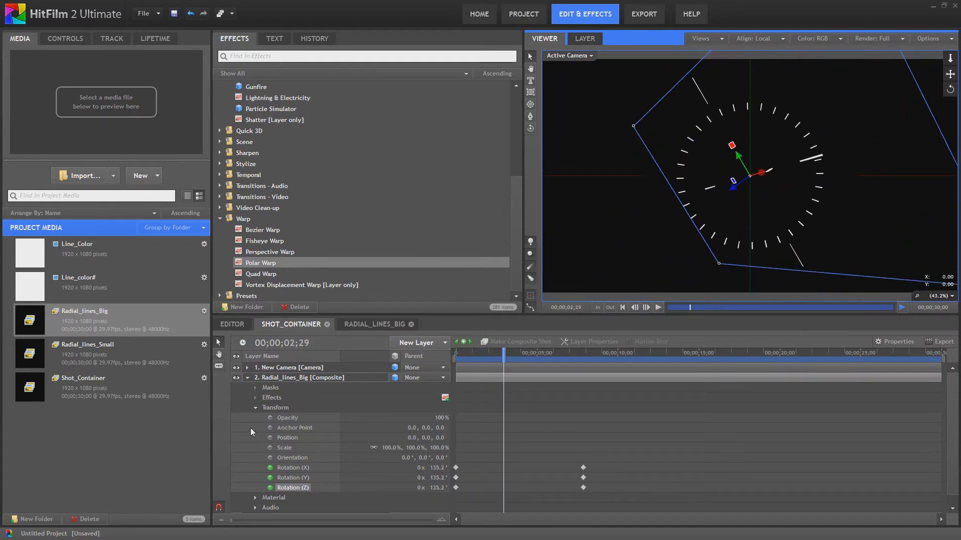
- Collapse the Radial_lines_Big layer's properties and replay the animation from the start
{"action": "left_click", "coordinate": [247, 378]}
{"action": "left_click", "coordinate": [263, 401]}
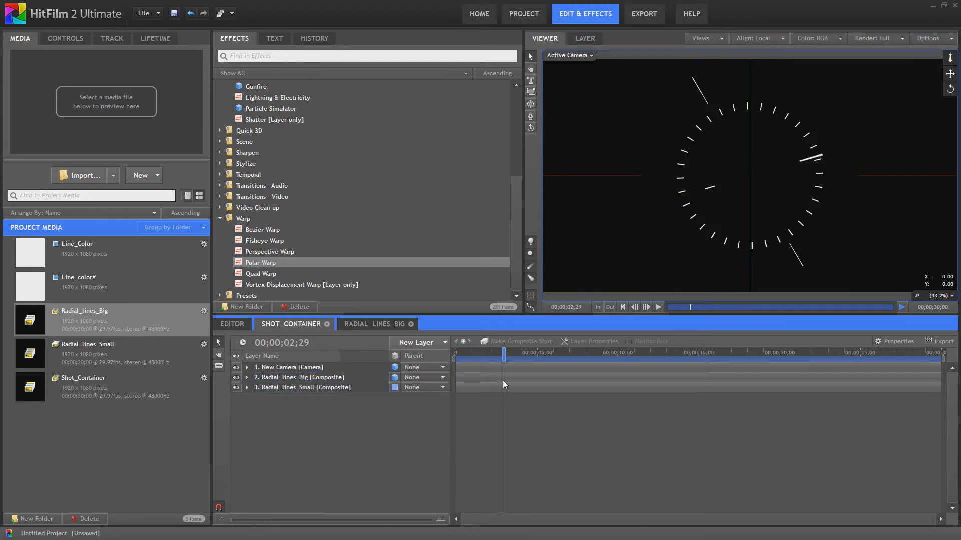
{"action": "left_click", "coordinate": [622, 308]}
{"action": "left_click", "coordinate": [657, 308]}
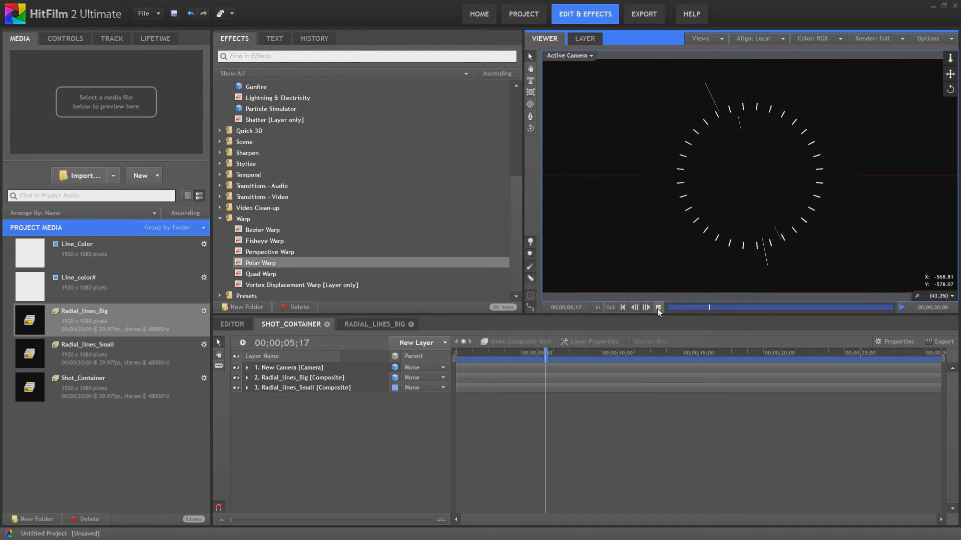
{"action": "left_click", "coordinate": [657, 308]}
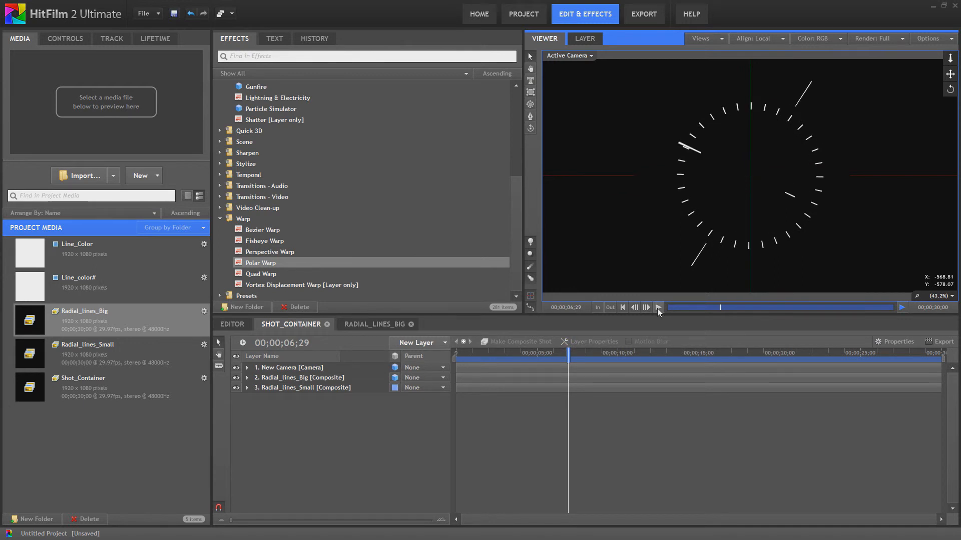
- Search the effects for "ext" and apply 3D Extrusion to the Radial_lines_Big layer
{"action": "left_click", "coordinate": [274, 218]}
{"action": "scroll", "coordinate": [273, 218], "scroll_direction": "up", "scroll_amount": 2}
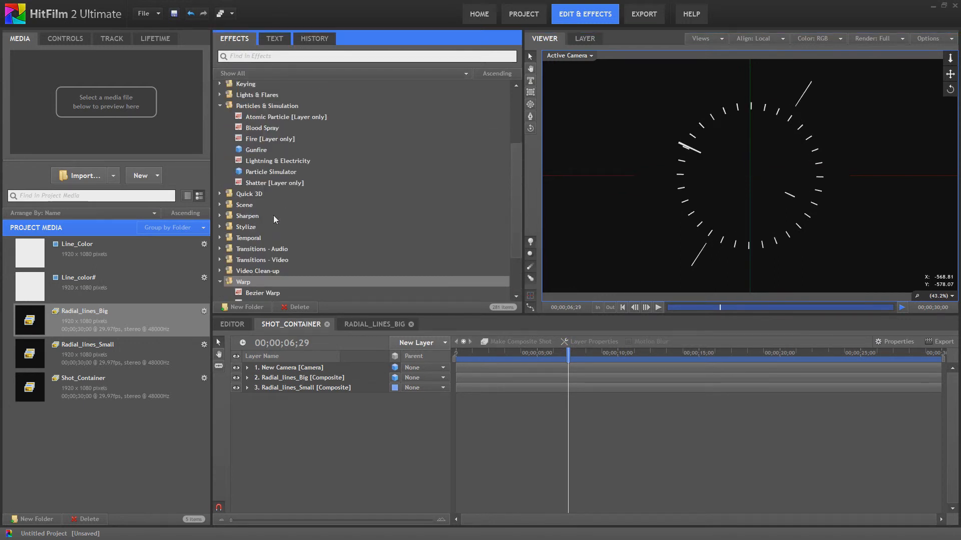
{"action": "scroll", "coordinate": [273, 219], "scroll_direction": "down", "scroll_amount": 2}
{"action": "left_click", "coordinate": [261, 57]}
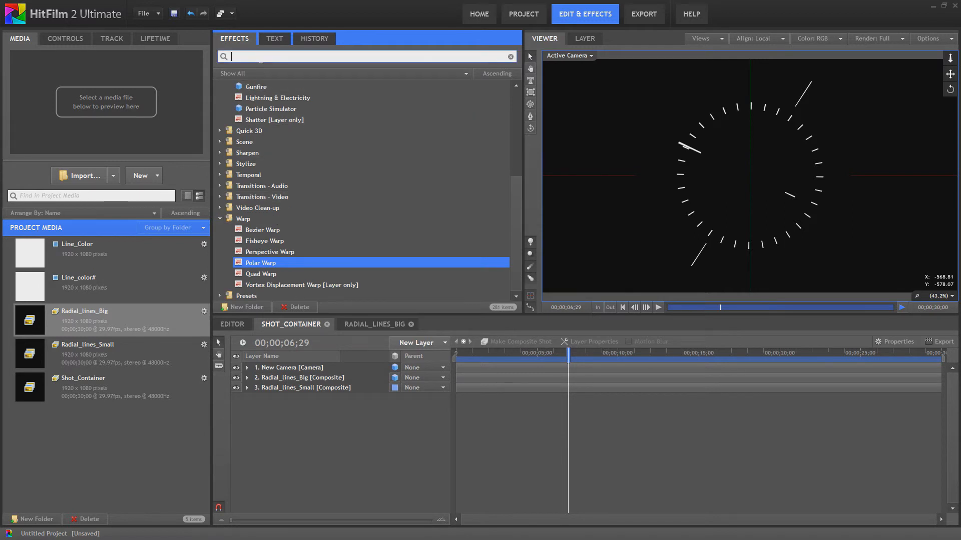
{"action": "type", "text": "ext"}
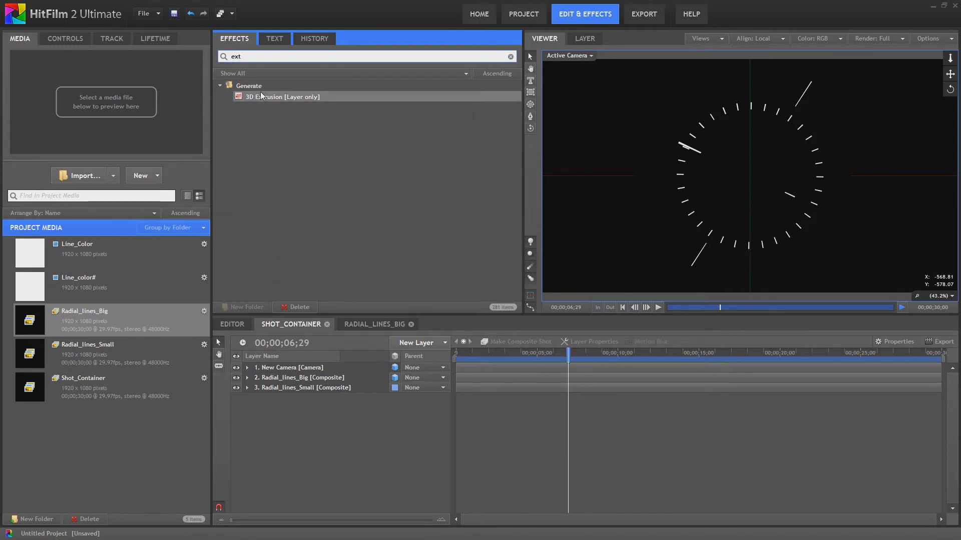
{"action": "left_click_drag", "start_coordinate": [261, 97], "coordinate": [300, 378]}
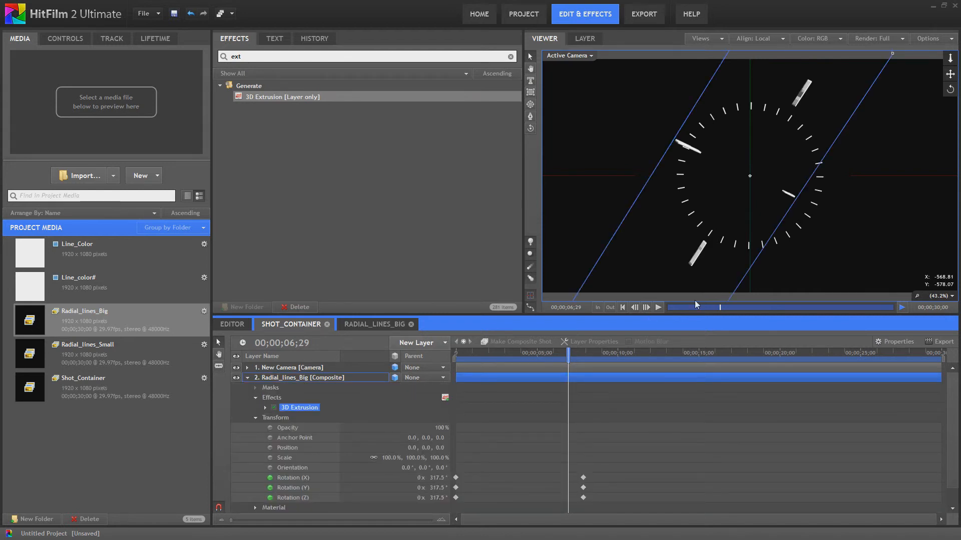
- Play the animation briefly to preview the extrusion, then return to the start
{"action": "left_click", "coordinate": [656, 308]}
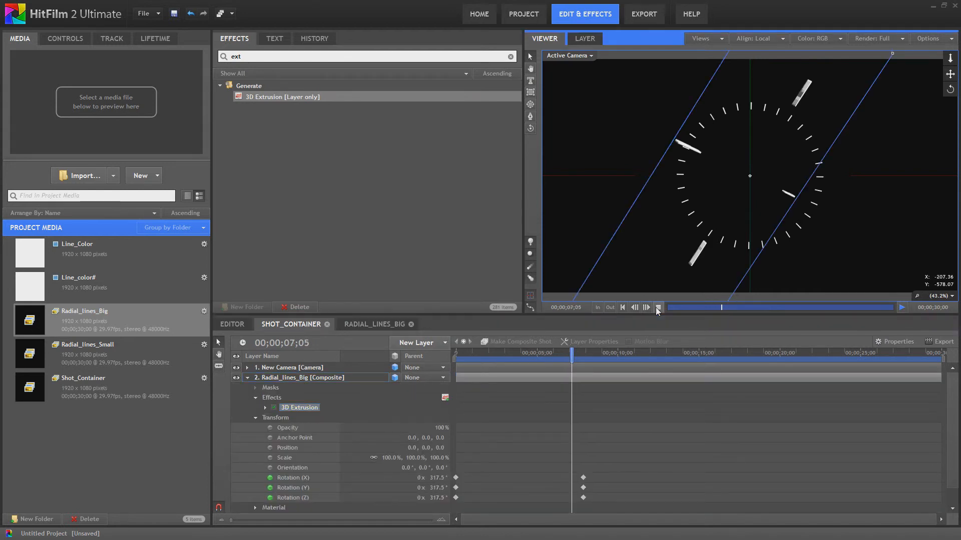
{"action": "left_click", "coordinate": [657, 308]}
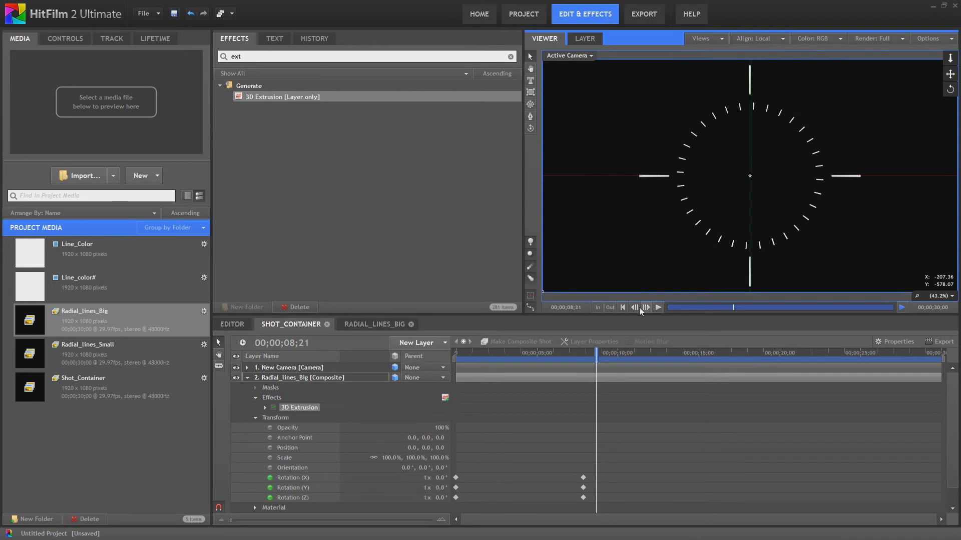
{"action": "left_click", "coordinate": [623, 308]}
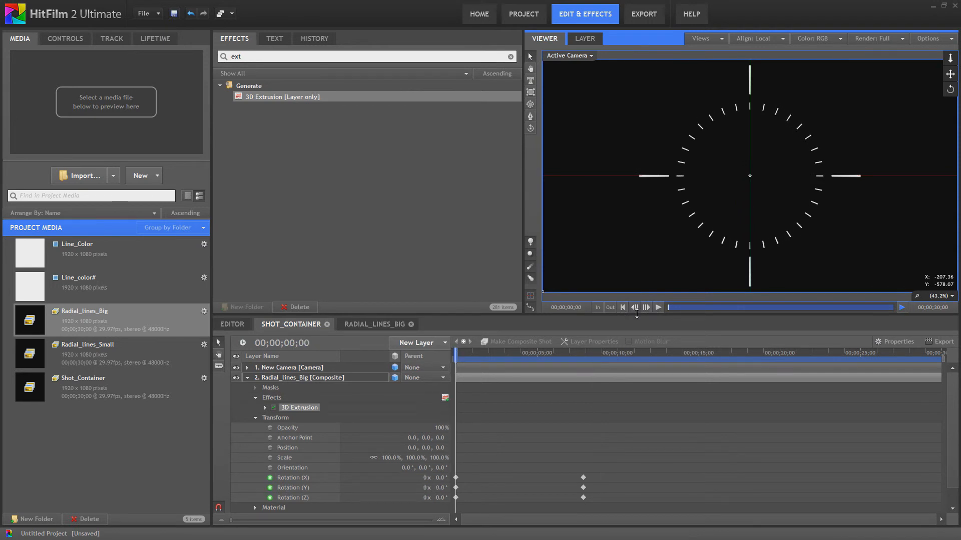